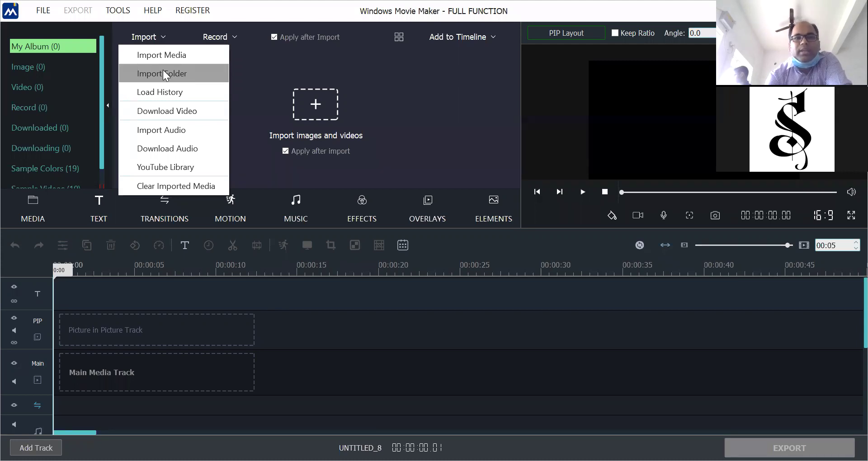
Import the Desktop folder named New folder as media so its images go onto the main track
left_click(163, 73)
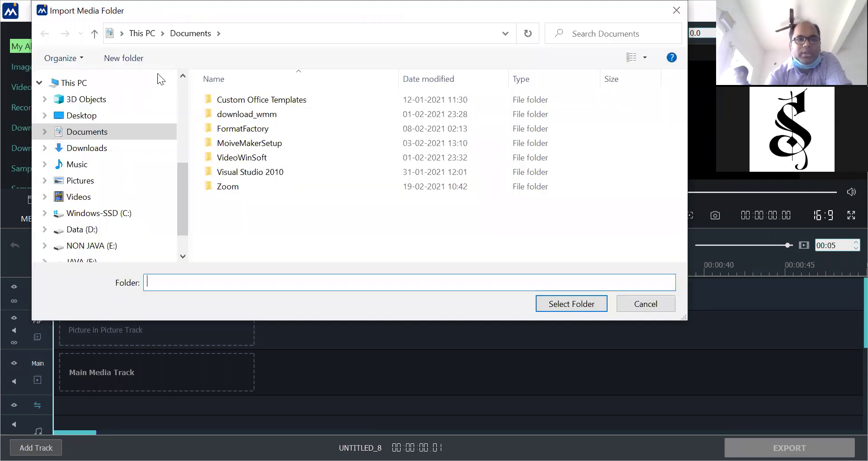
left_click(79, 119)
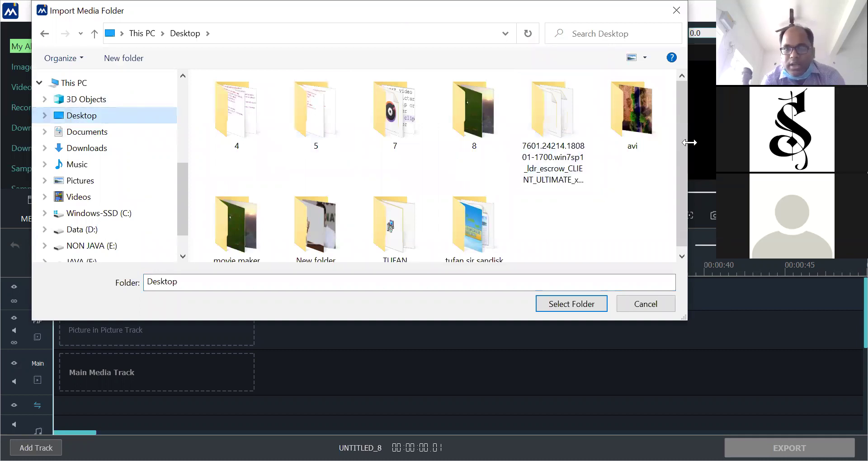
scroll(680, 172, "down", 1)
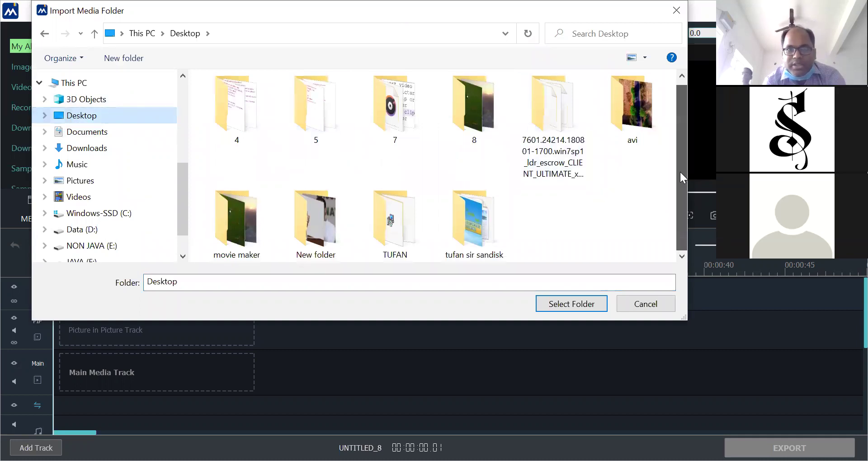
double_click(316, 225)
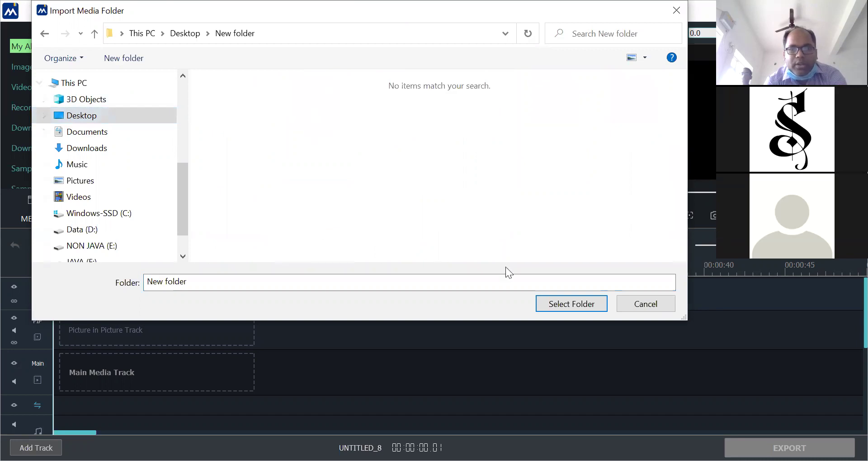
left_click(563, 303)
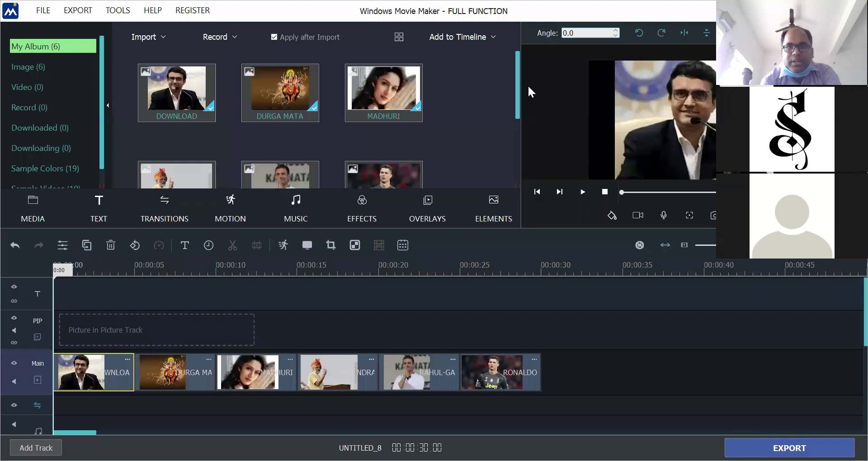
mouse_move(519, 75)
left_mouse_down()
mouse_move(520, 136)
mouse_move(518, 59)
left_mouse_up()
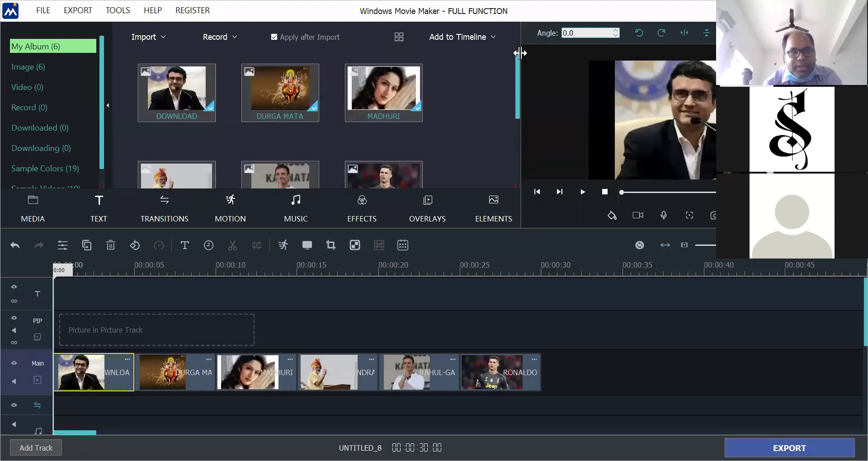
left_click(163, 37)
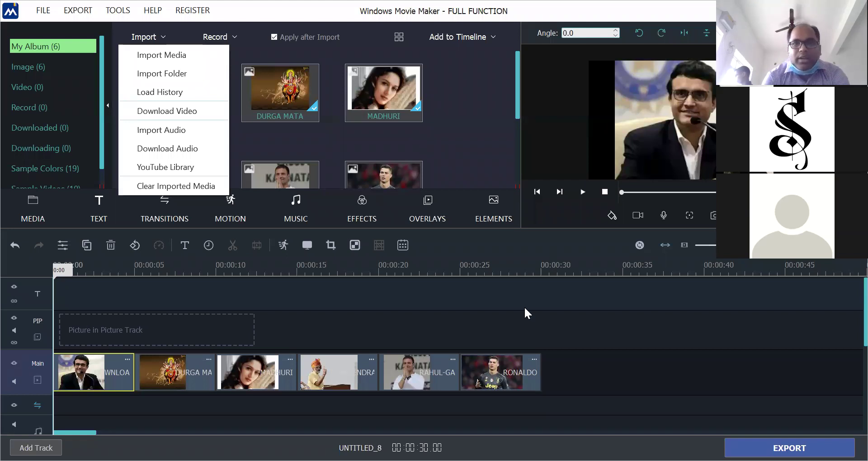
left_click(671, 325)
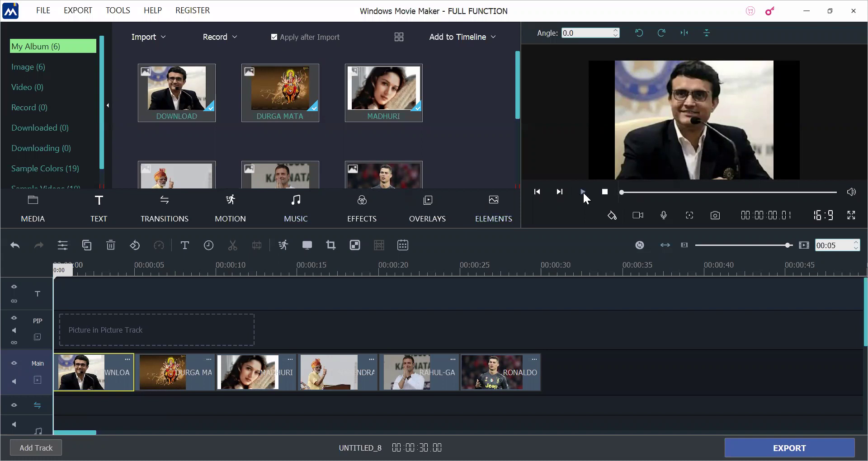
Play the imported image slideshow through in a full-screen preview
left_click(846, 222)
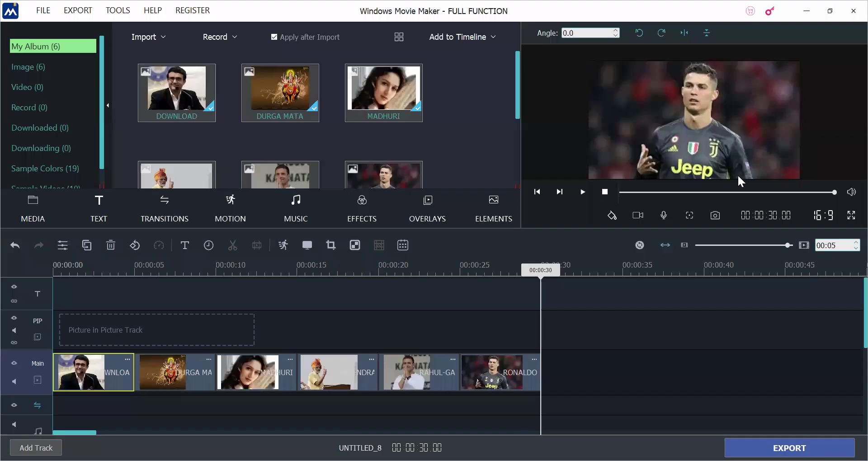
Return the playhead to the start of the timeline and add the The End 2 text template there
left_click(99, 217)
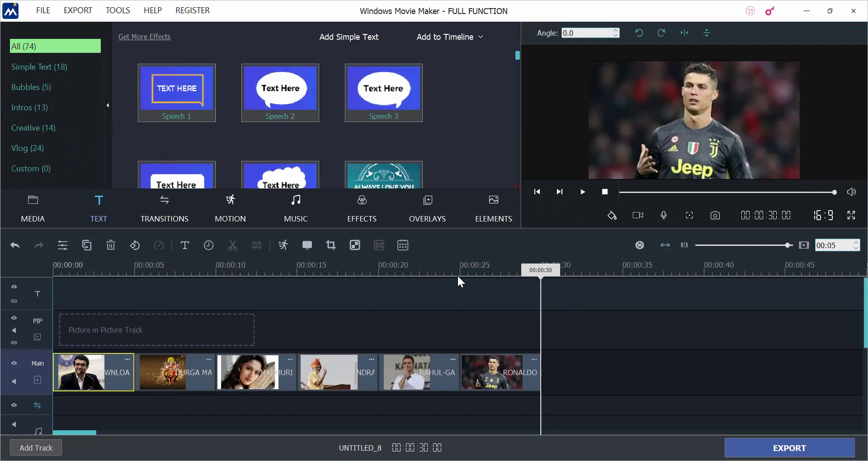
left_click_drag(544, 271, 494, 270)
left_click_drag(660, 264, 60, 279)
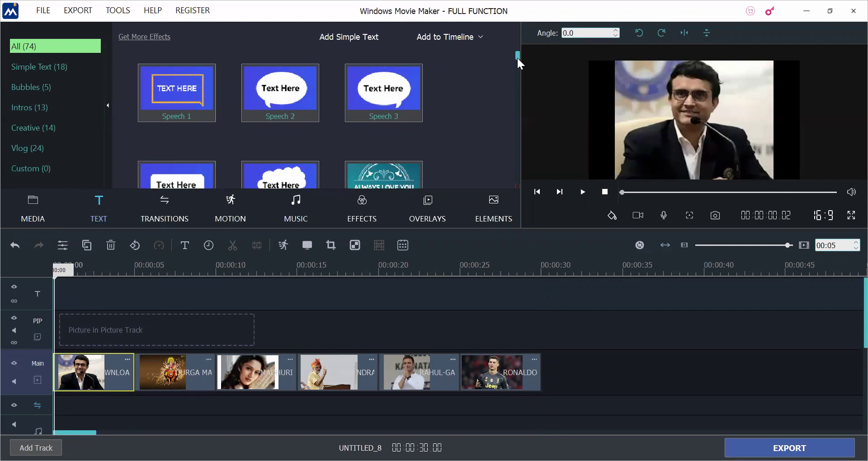
left_click_drag(516, 59, 521, 91)
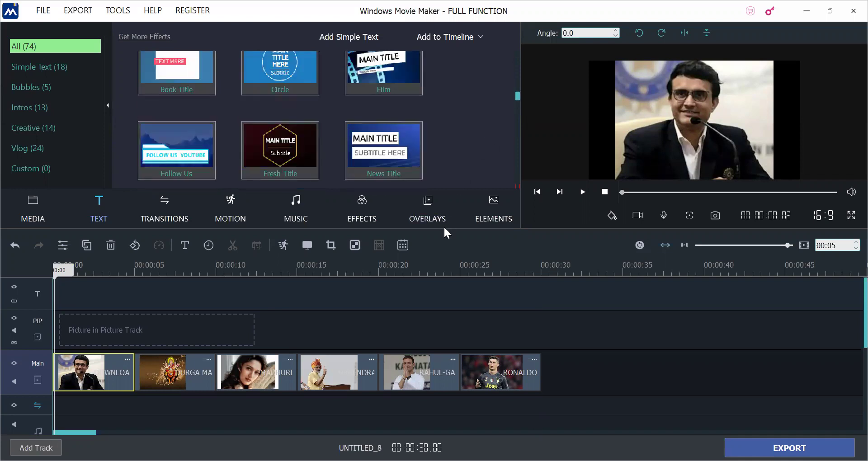
left_click_drag(444, 228, 449, 308)
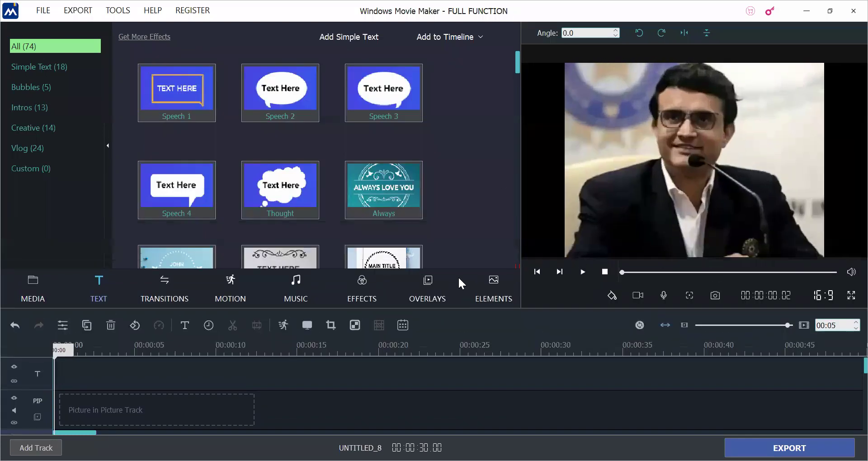
left_click_drag(517, 66, 519, 144)
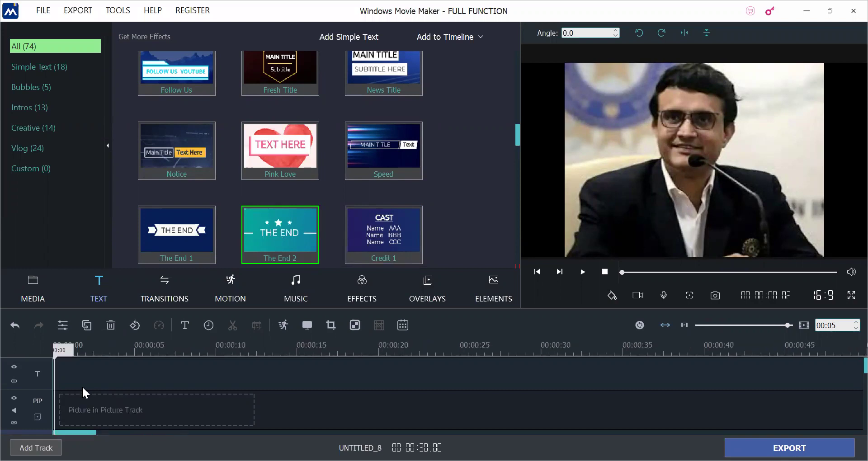
right_click(275, 225)
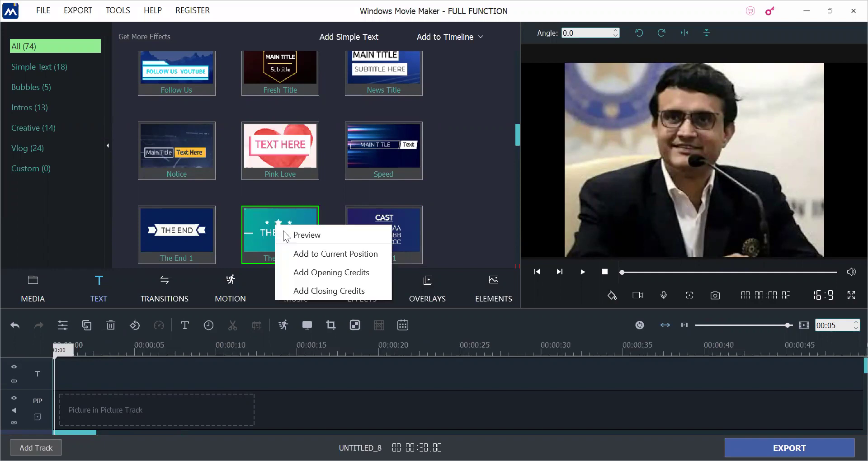
left_click(325, 254)
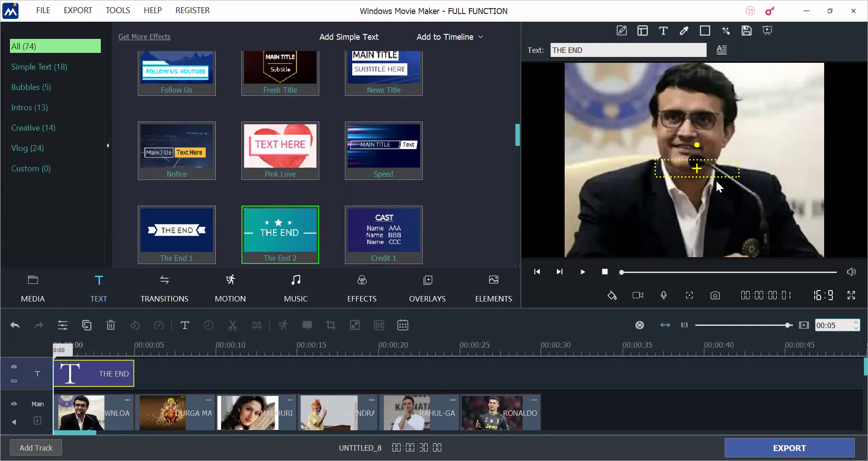
Replace the title template's text with "THE END OF BENGAL TIGER"
double_click(702, 168)
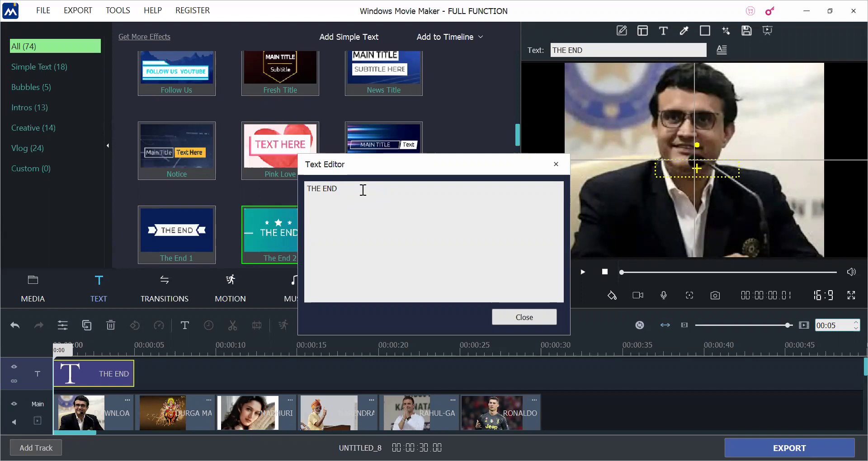
key("ctrl+a")
key("BackSpace")
type("the")
key("BackSpace")
key("BackSpace")
key("BackSpace")
key("BackSpace")
type("THE END OF BENGAL TIGER")
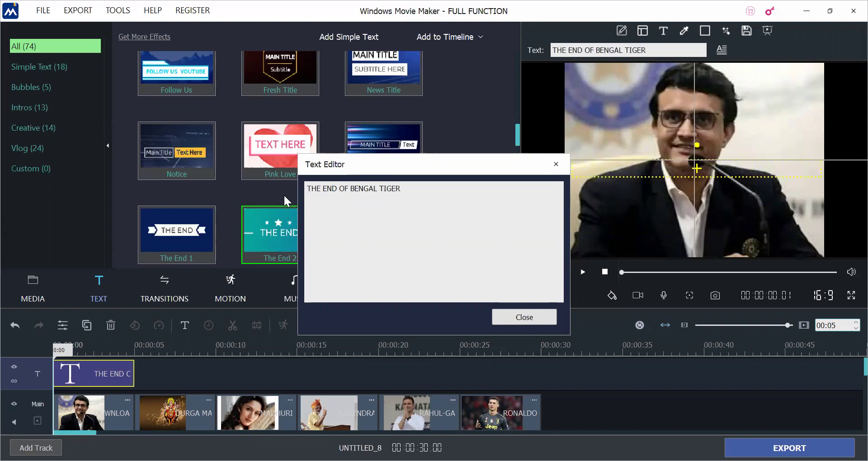
left_click(538, 319)
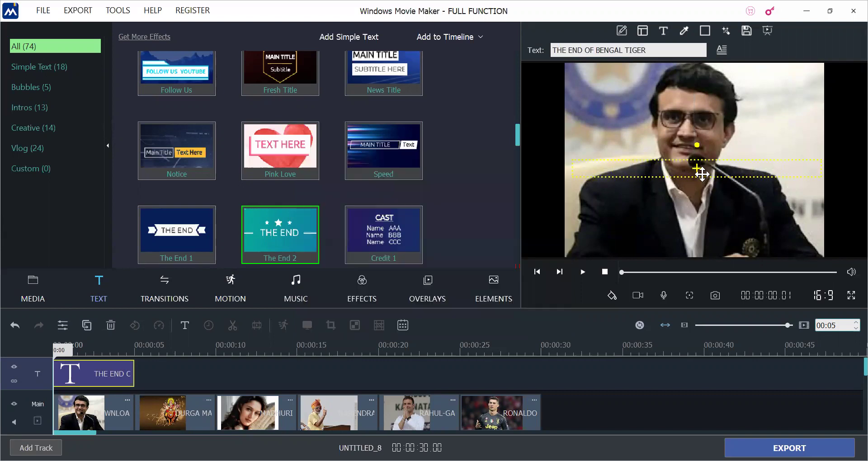
Select the title clip on the text track and review its wording in the text editor
left_click(698, 178)
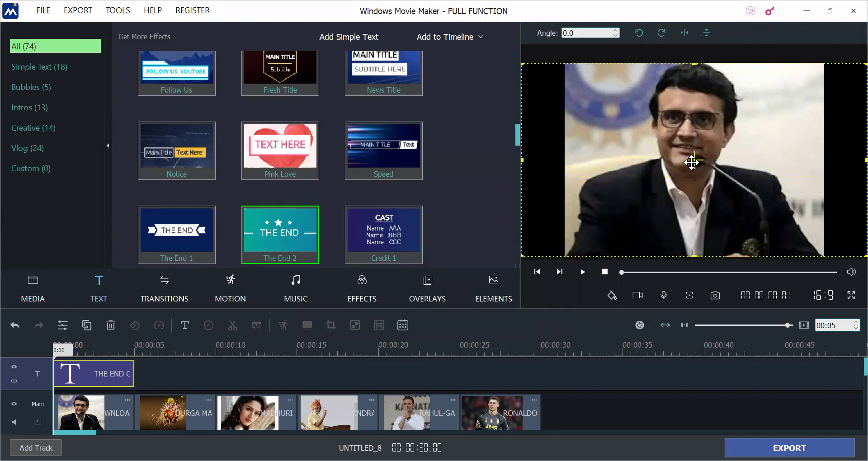
left_click(93, 375)
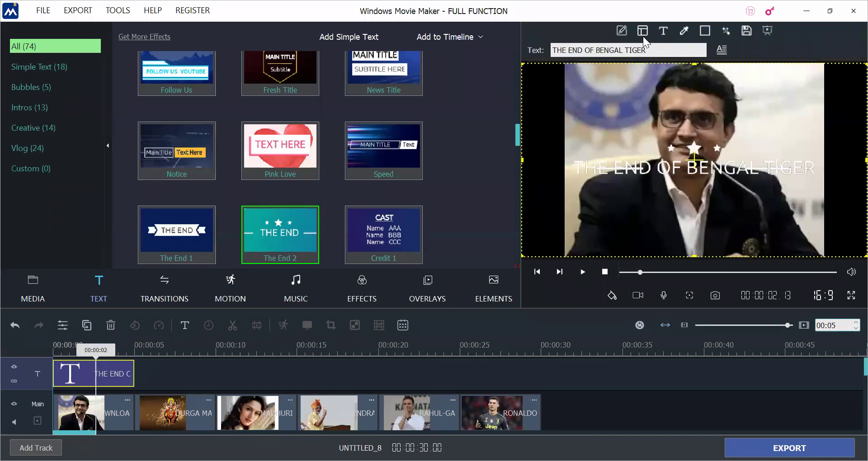
left_click(726, 49)
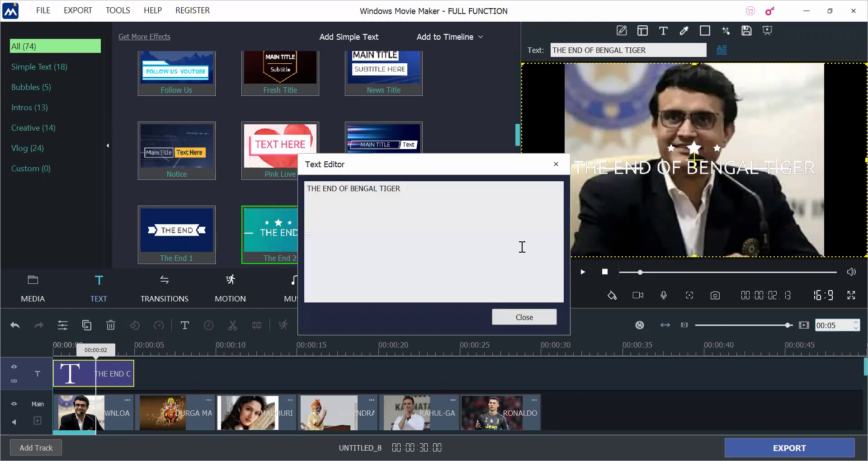
left_click(530, 313)
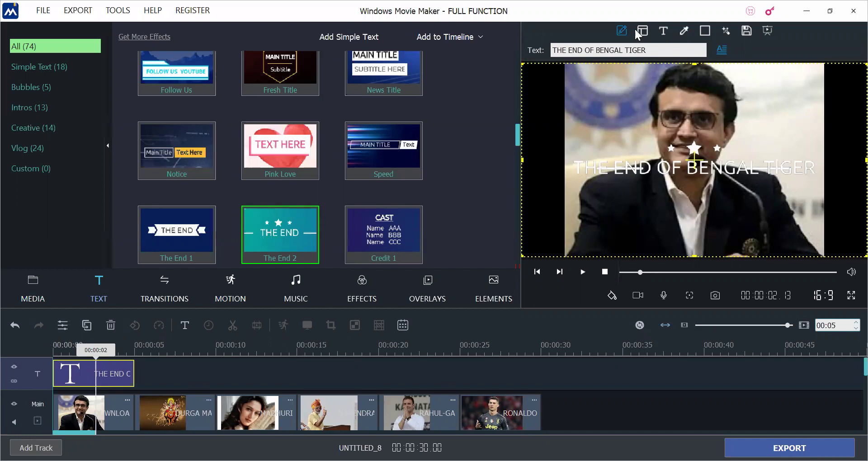
Rotate the title text to an angle of -16.0 and position it with the Right Middle text layout
left_click(640, 31)
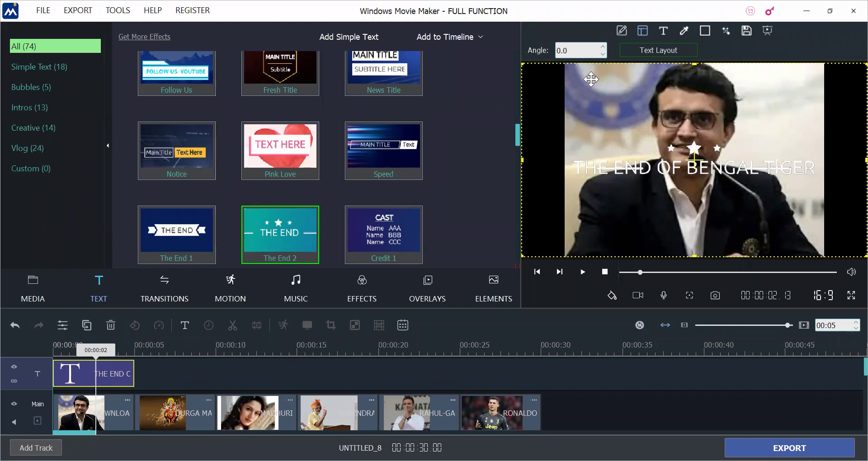
left_click(602, 47)
left_click(602, 47)
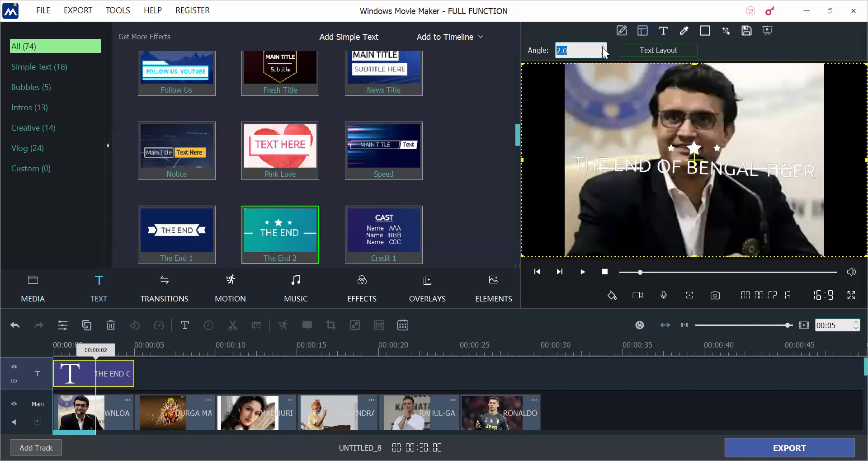
left_click(602, 51)
left_click(602, 52)
left_click(602, 52)
left_click(602, 51)
left_click(602, 51)
left_click(602, 51)
left_click(602, 52)
left_click(602, 51)
left_click(602, 51)
left_click(602, 51)
left_click(602, 52)
left_click(602, 51)
left_click(603, 52)
left_click(602, 51)
left_click(602, 52)
left_click(602, 51)
left_click(602, 51)
left_click(602, 52)
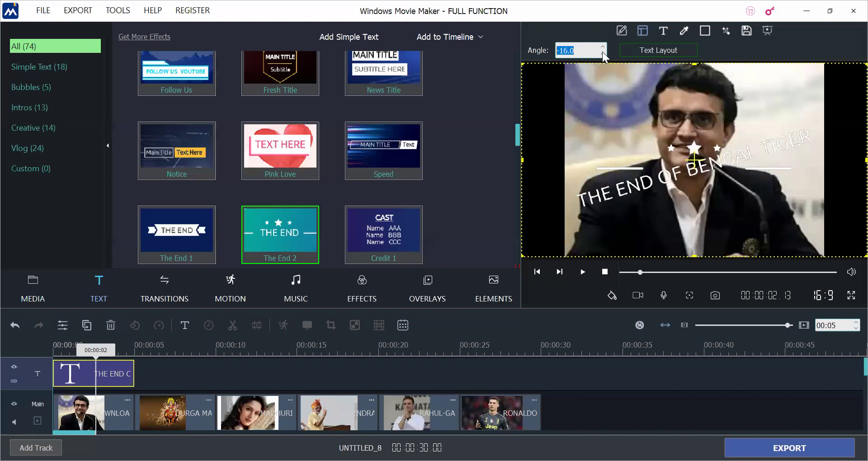
left_click(677, 53)
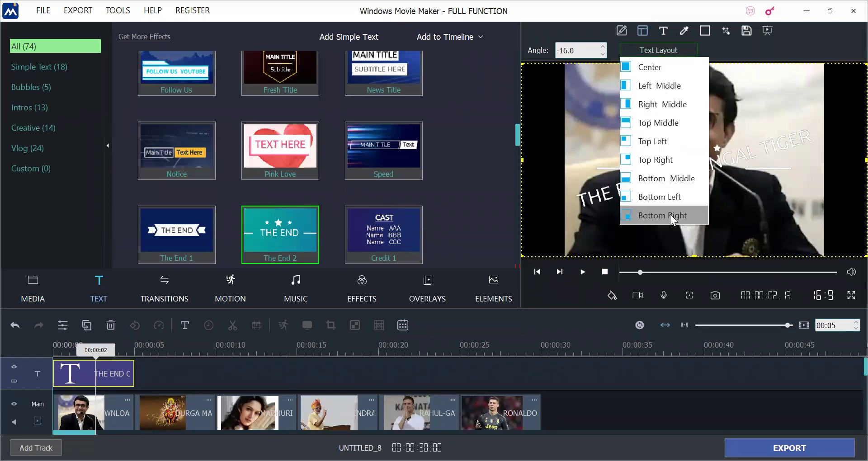
left_click(661, 109)
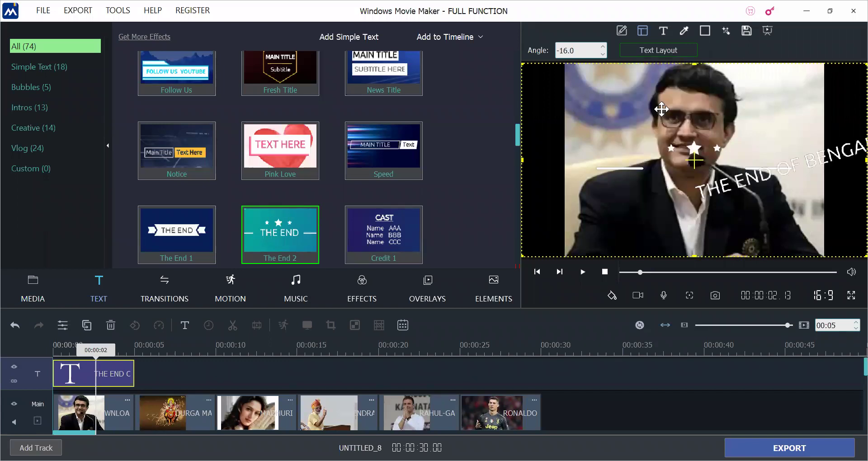
Format the title text in Rockwell Extra Bold with centre alignment, bold and underline
left_click(663, 33)
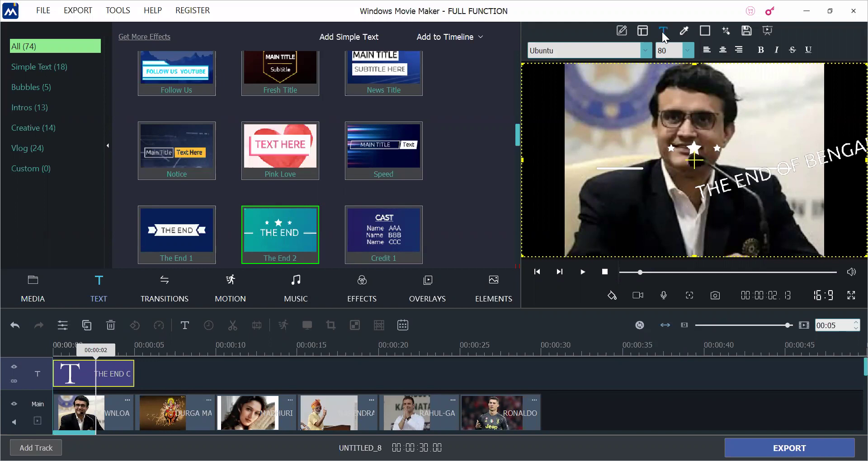
left_click(645, 48)
left_click_drag(731, 143, 729, 159)
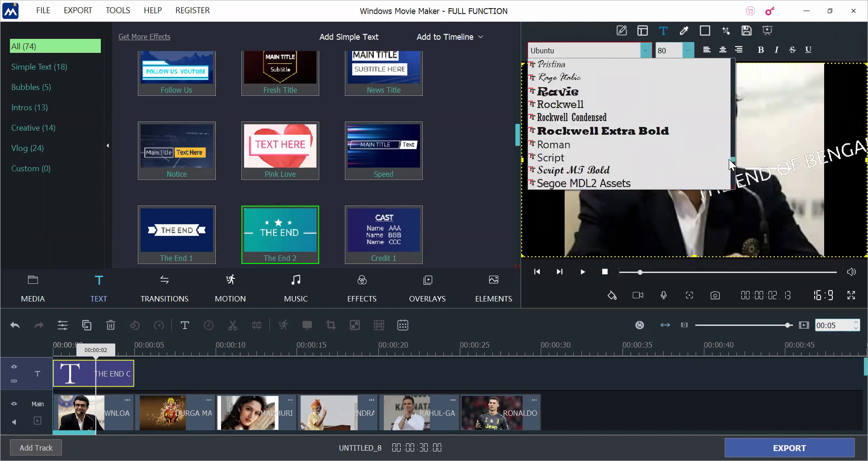
left_click(616, 132)
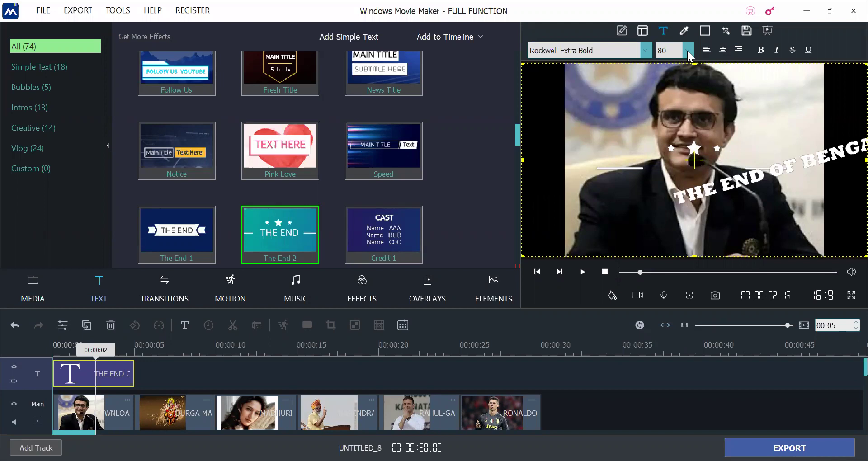
left_click(722, 49)
left_click(761, 50)
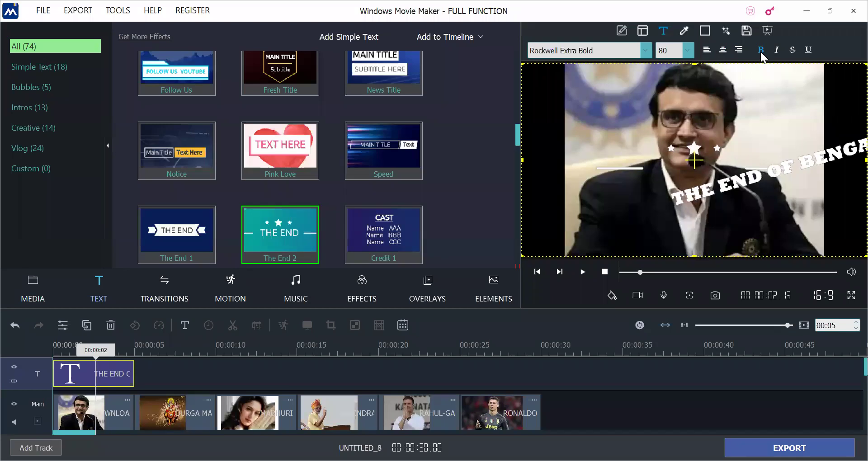
left_click(807, 50)
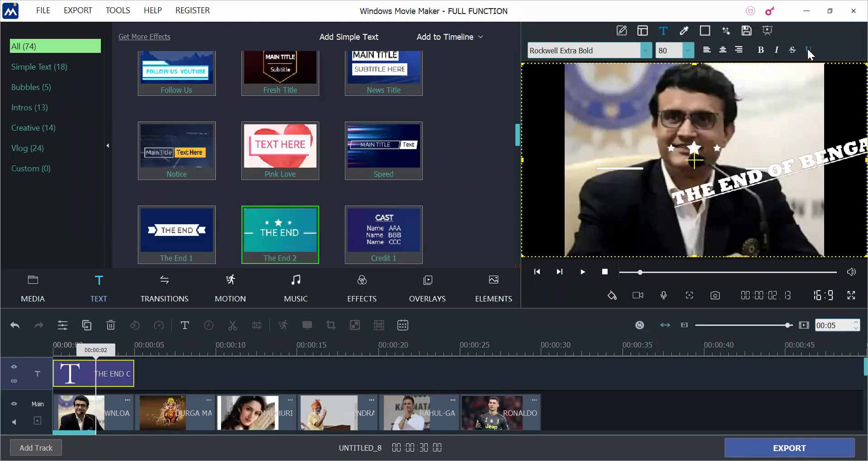
Recolour the title text to magenta #aa007f and lower its opacity to about 83%
left_click(685, 30)
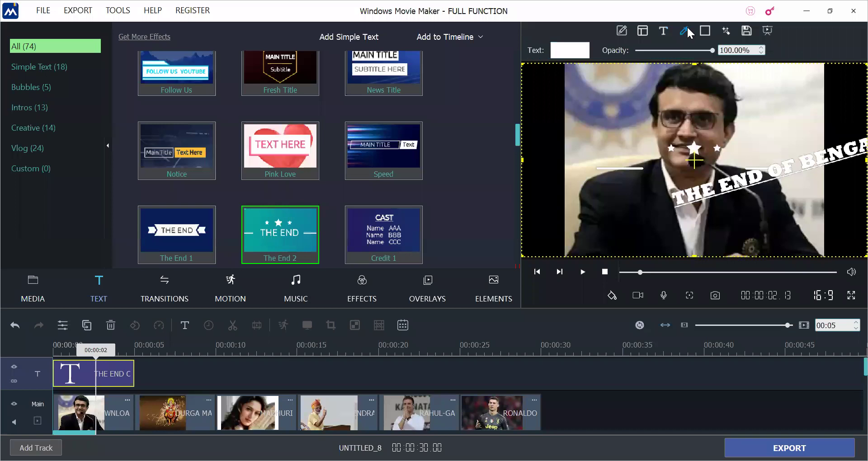
left_click(566, 48)
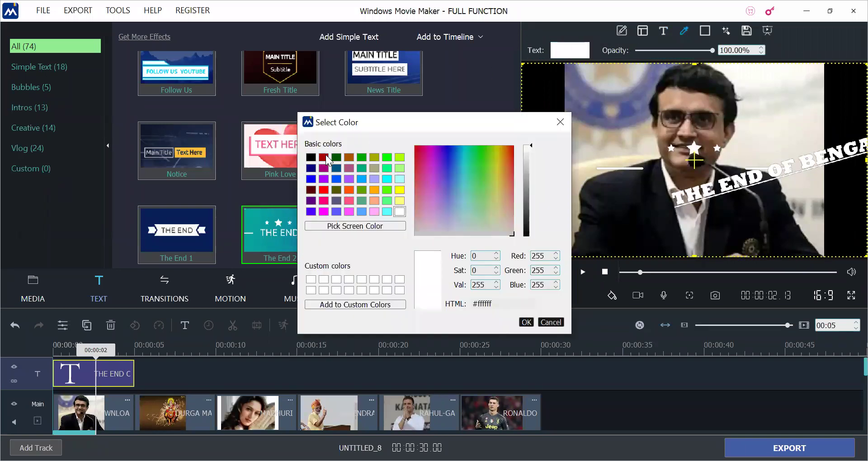
left_click(323, 168)
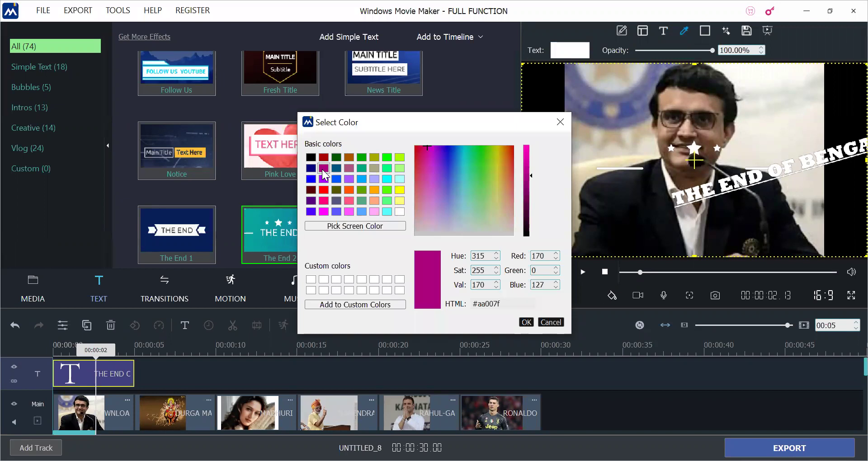
left_click(526, 322)
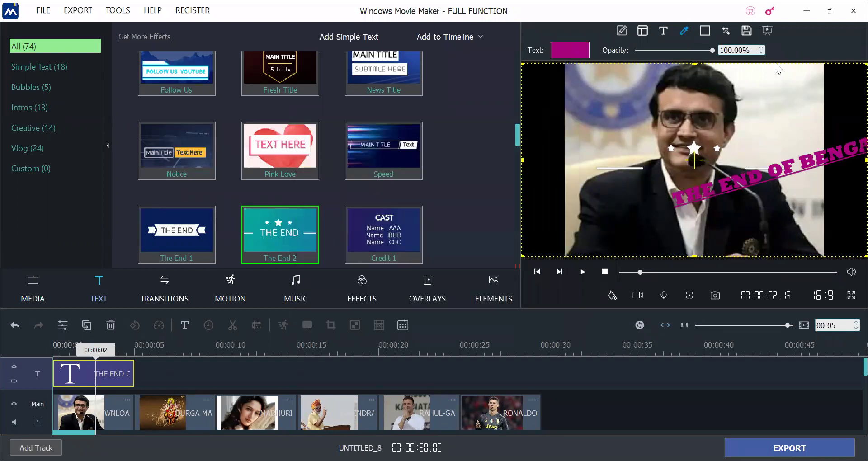
mouse_move(712, 50)
left_mouse_down()
mouse_move(687, 50)
mouse_move(697, 52)
left_mouse_up()
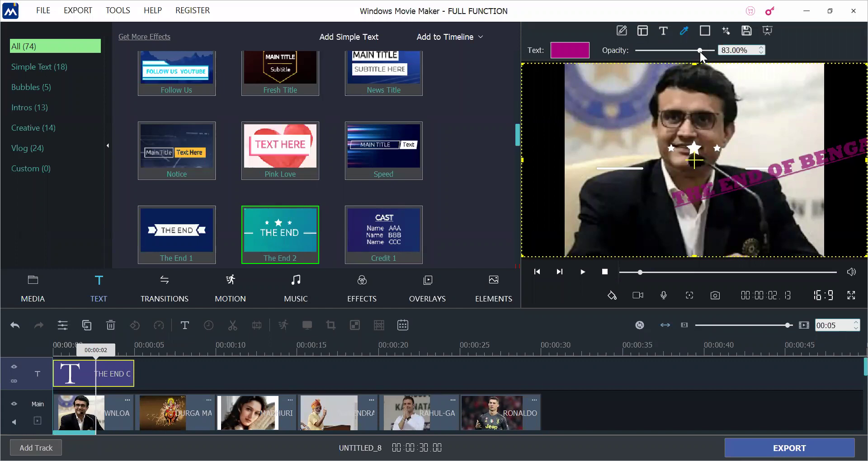
mouse_move(700, 53)
left_mouse_down()
mouse_move(669, 50)
mouse_move(722, 53)
mouse_move(695, 53)
left_mouse_up()
Set the title's animation to Fly to zoom in after trying Move to upper right
left_click(726, 30)
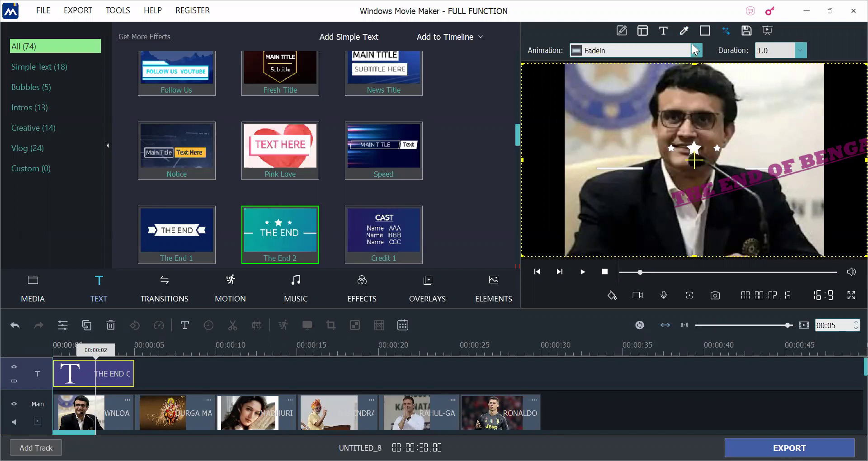
left_click(695, 48)
left_click_drag(699, 70, 699, 103)
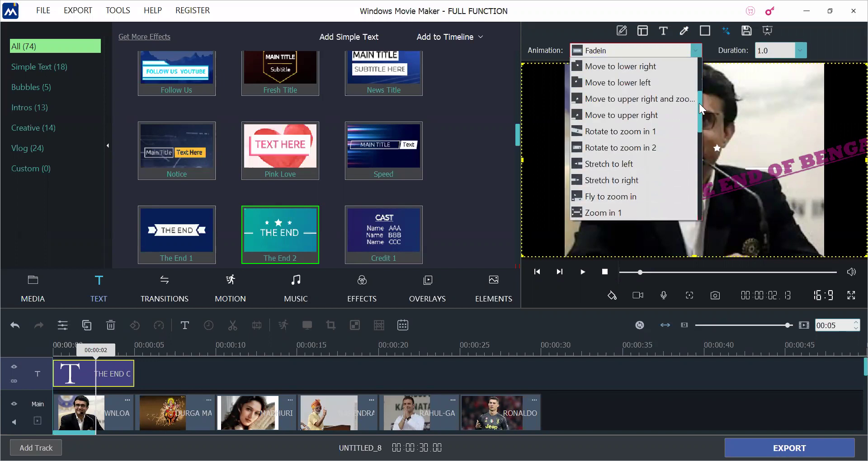
left_click_drag(699, 103, 697, 111)
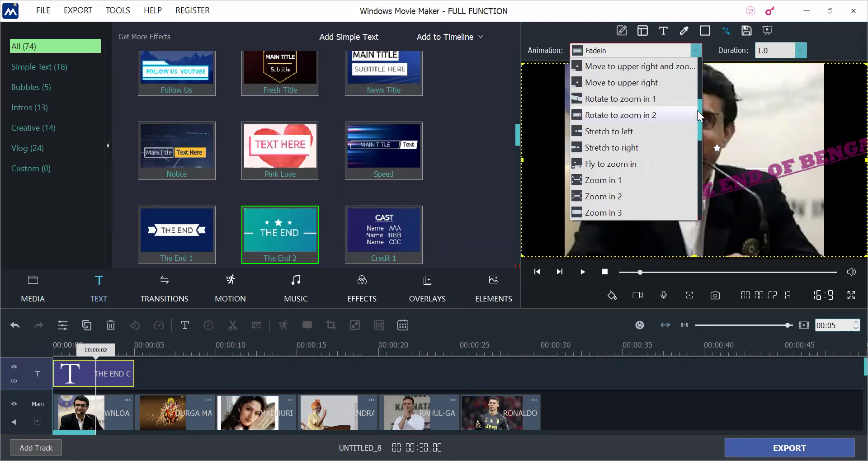
scroll(696, 110, "up", 1)
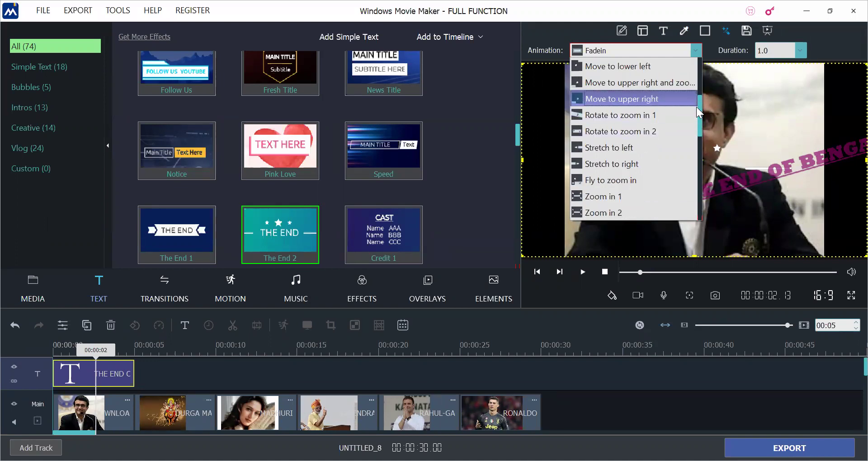
left_click(696, 105)
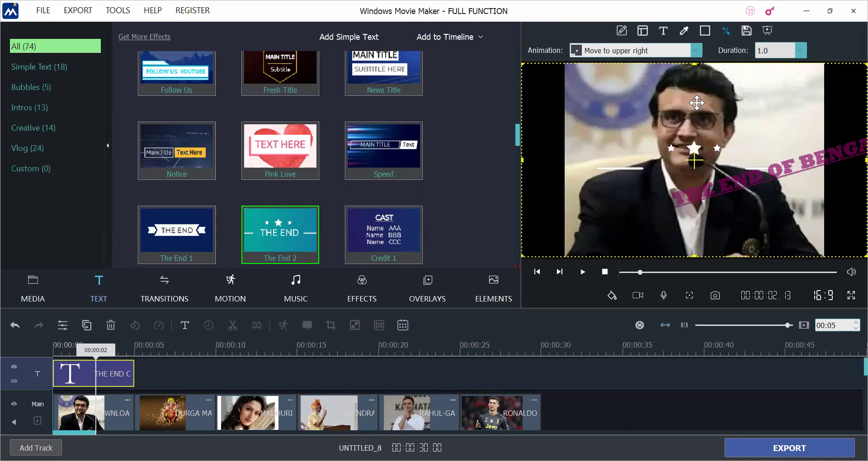
left_click(696, 51)
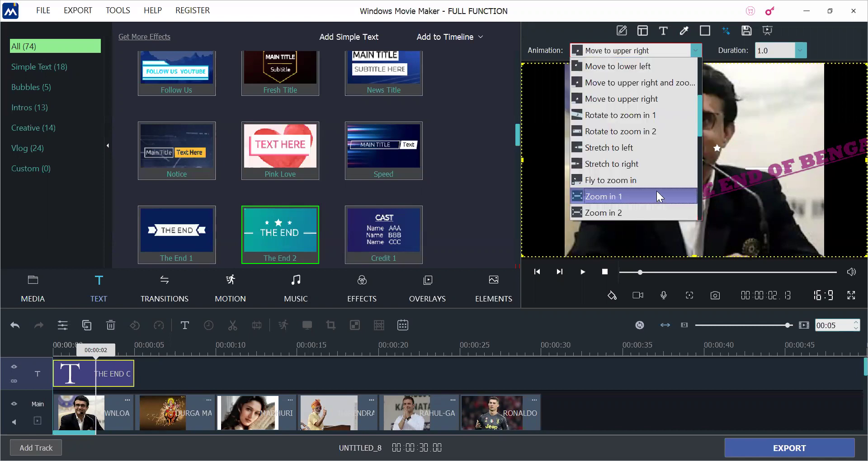
left_click(657, 181)
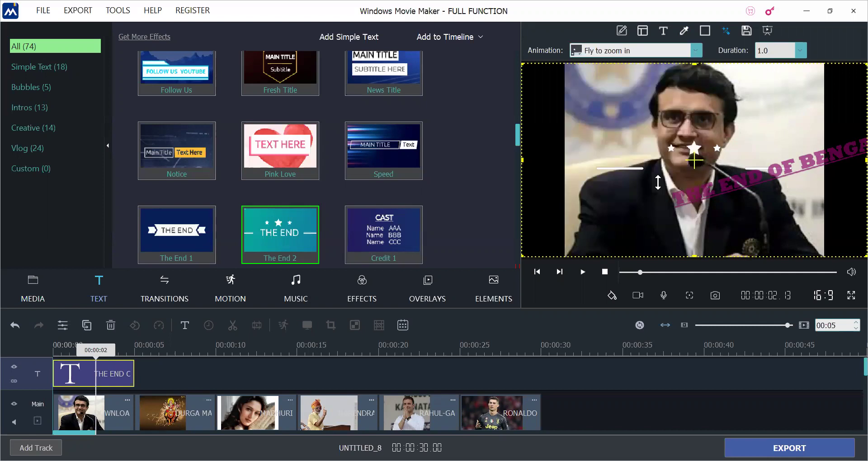
Preview the animated title and play the slideshow in full screen, then return to the editor
left_click(765, 31)
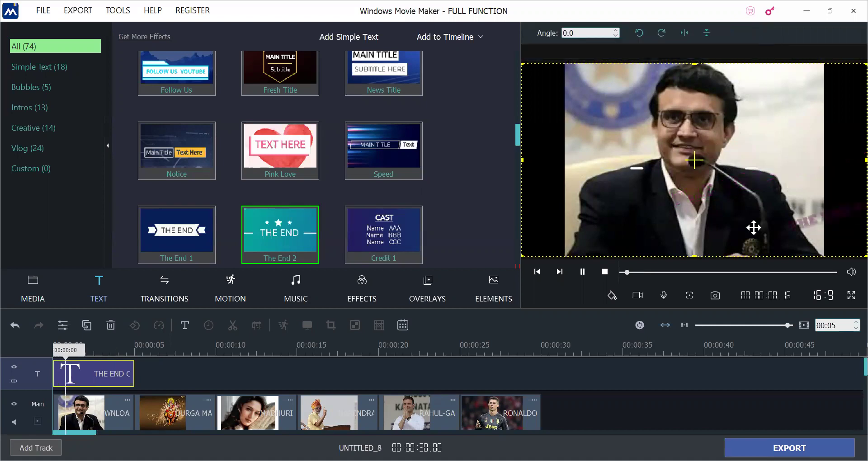
left_click(847, 302)
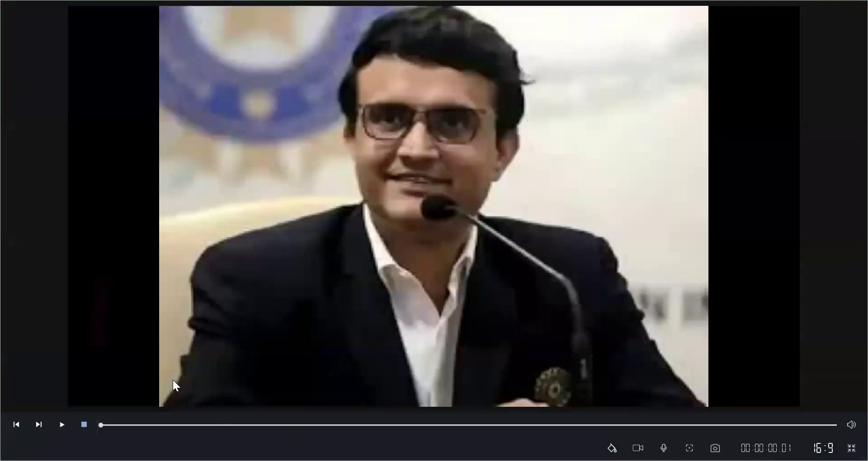
key("space")
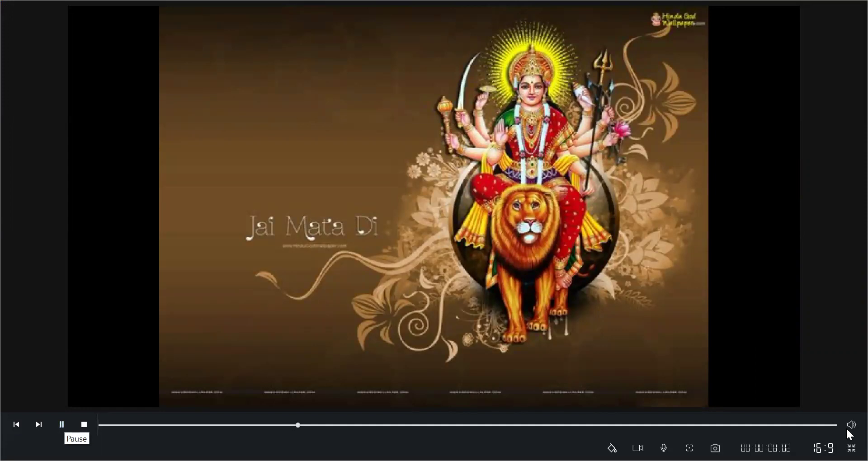
left_click(851, 447)
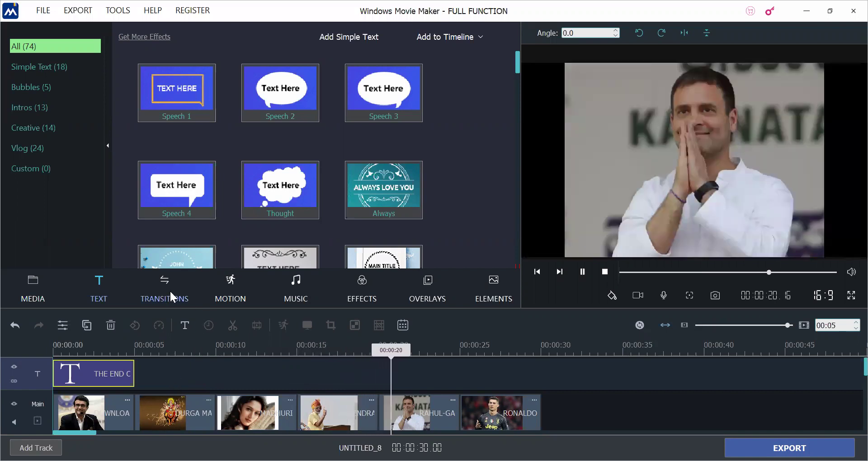
Add the Ripple transition to the second image, with the playhead at about 5 seconds on the timeline
left_click(170, 293)
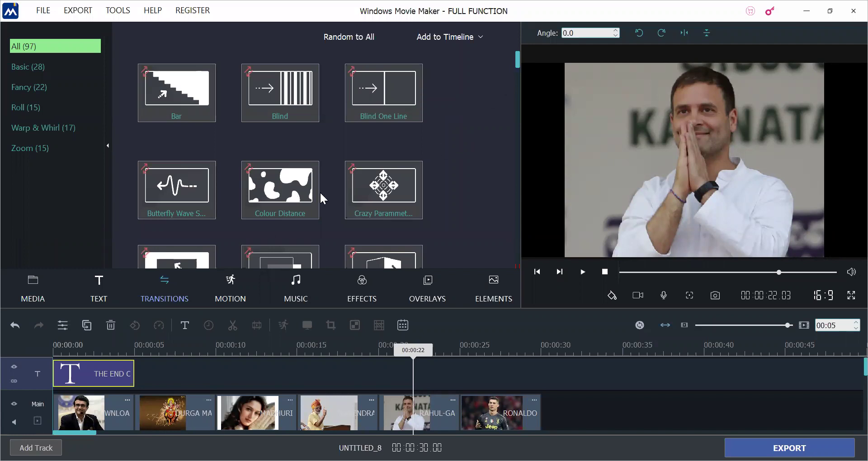
left_click_drag(517, 61, 516, 159)
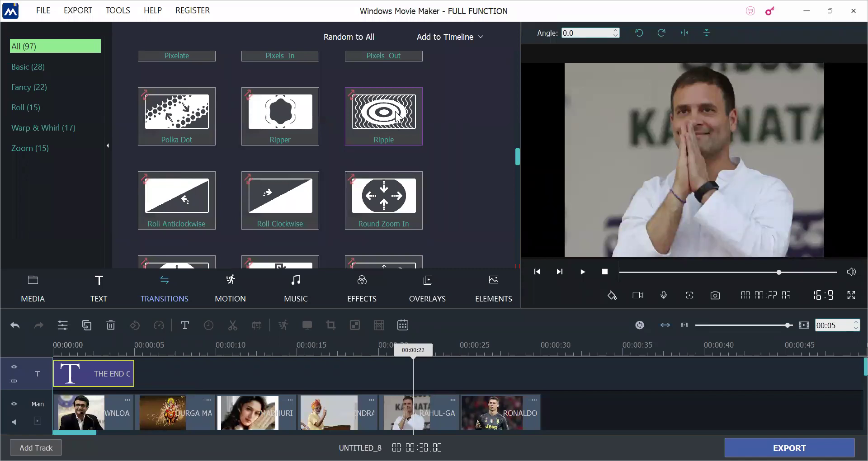
left_click(400, 96)
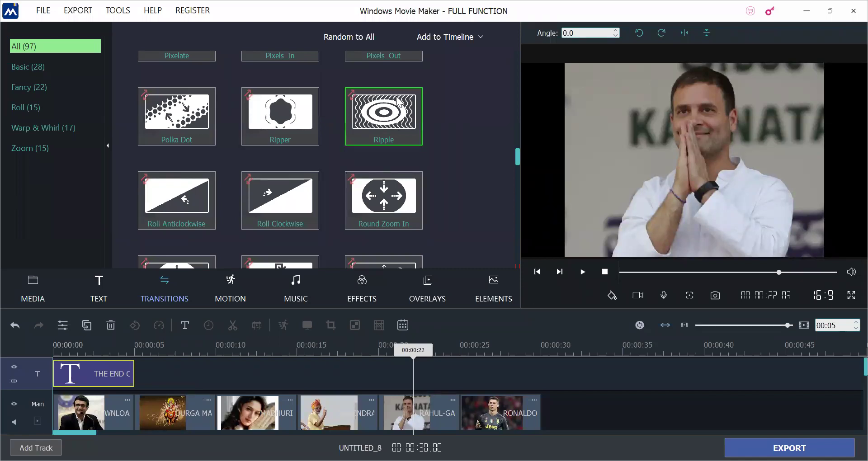
left_click_drag(414, 354, 138, 353)
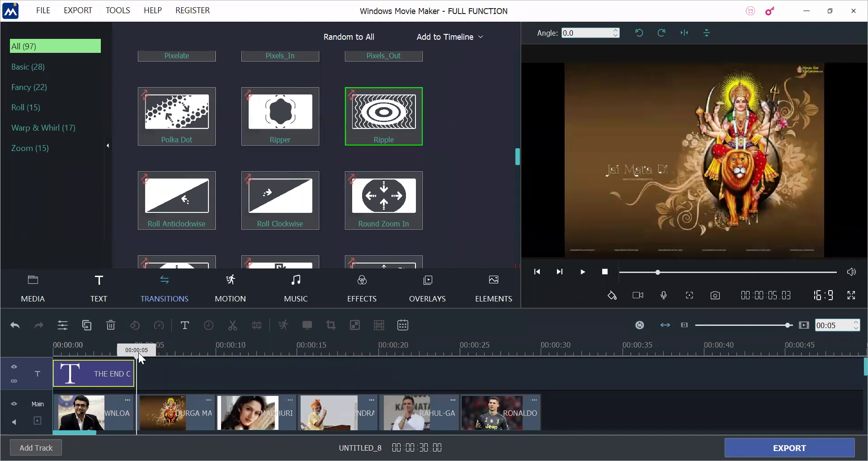
right_click(390, 123)
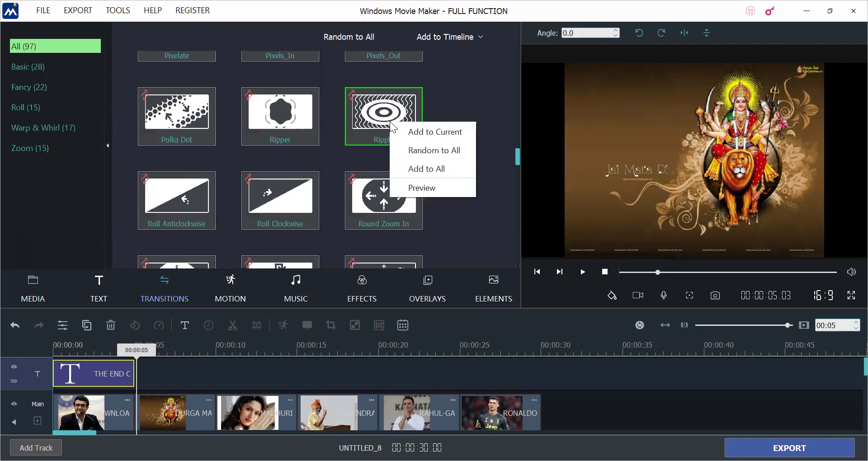
left_click(424, 132)
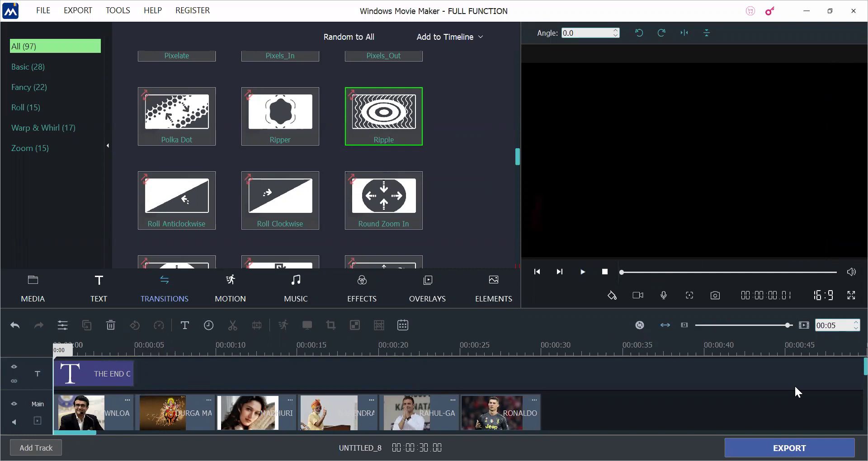
Preview the slideshow with its Ripple transition in full screen, then exit and stop playback
left_click(850, 296)
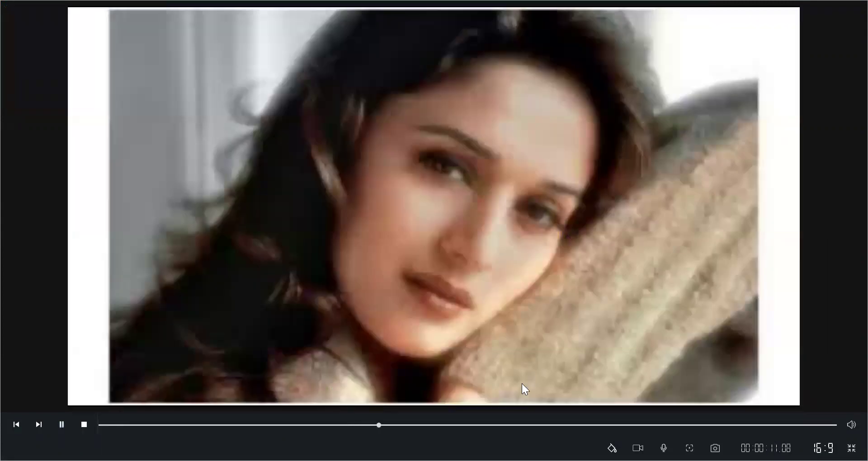
key("Escape")
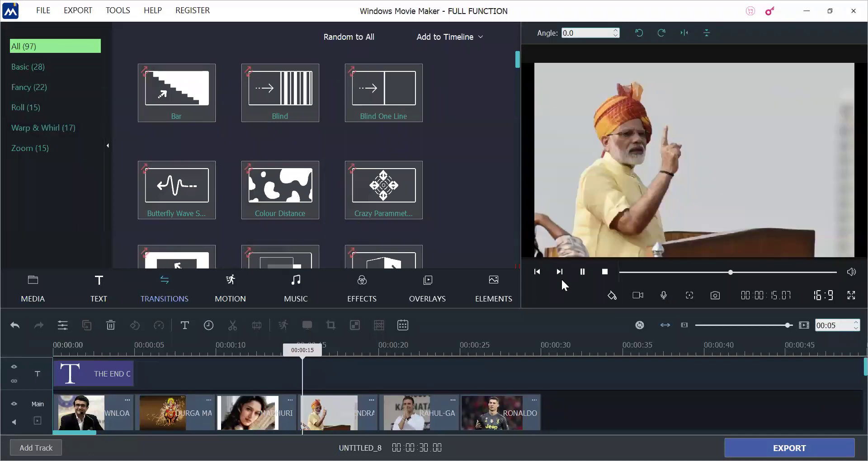
left_click(582, 272)
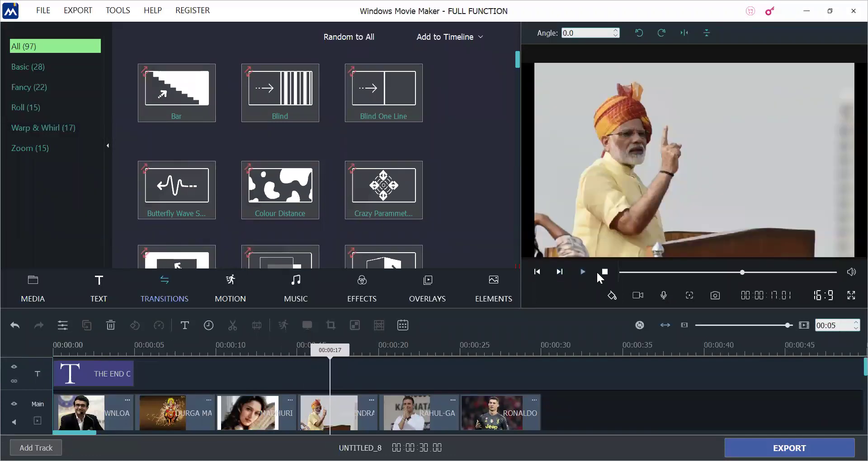
left_click(604, 272)
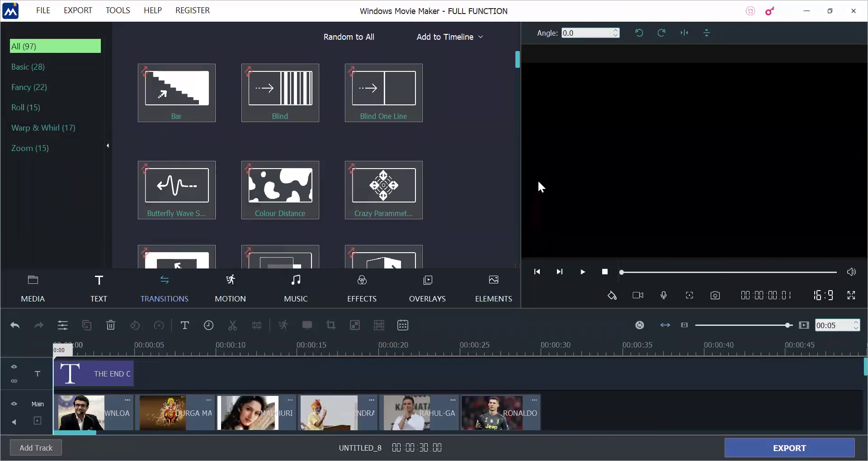
Apply the Swirl transition to all images in the slideshow
left_click_drag(515, 62, 503, 188)
left_click(390, 105)
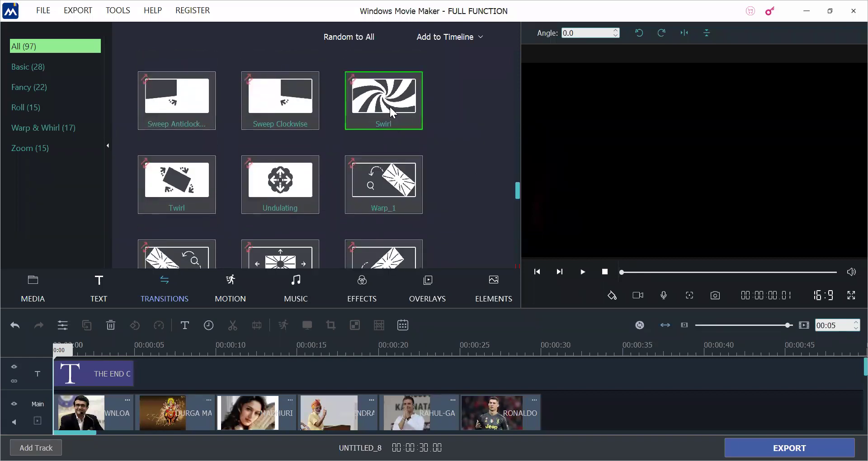
left_click_drag(55, 345, 223, 352)
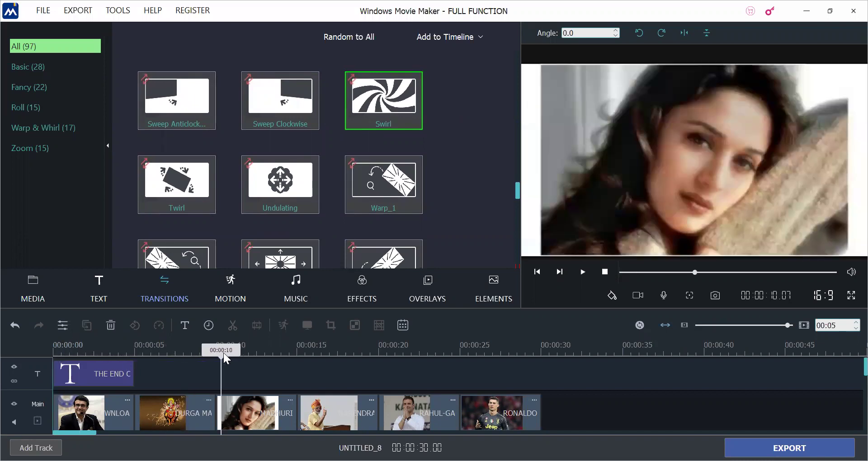
right_click(387, 96)
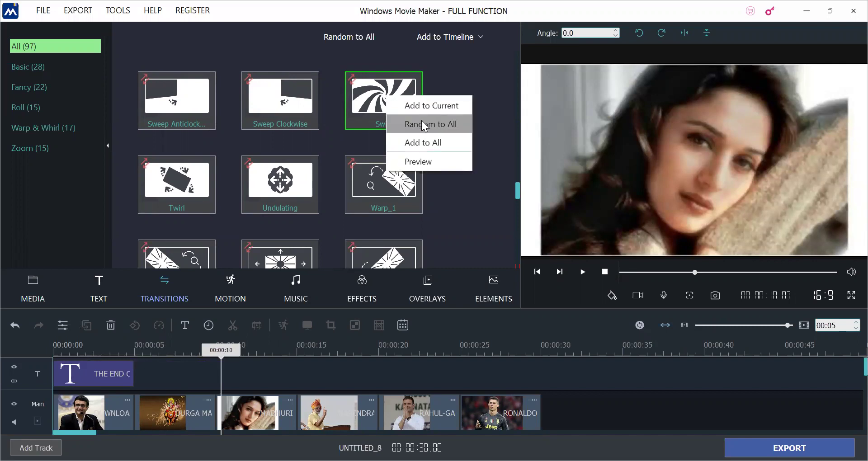
left_click(425, 144)
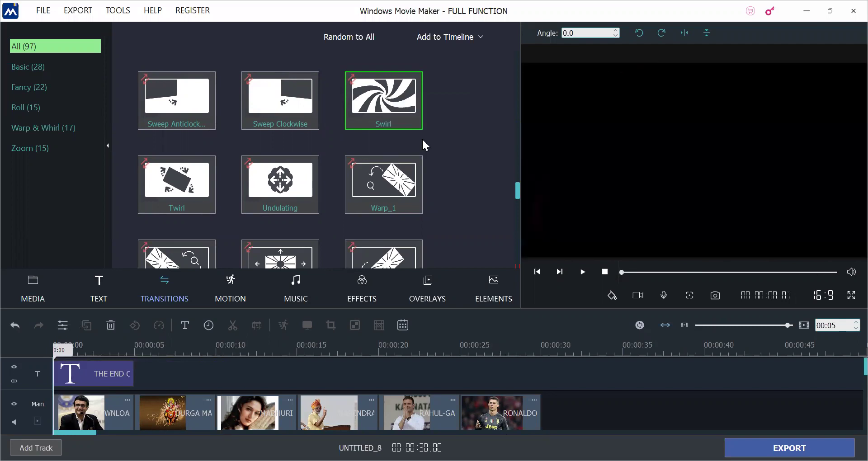
Play the whole slideshow in full screen to review the Swirl transitions, then return to the editor
left_click(851, 297)
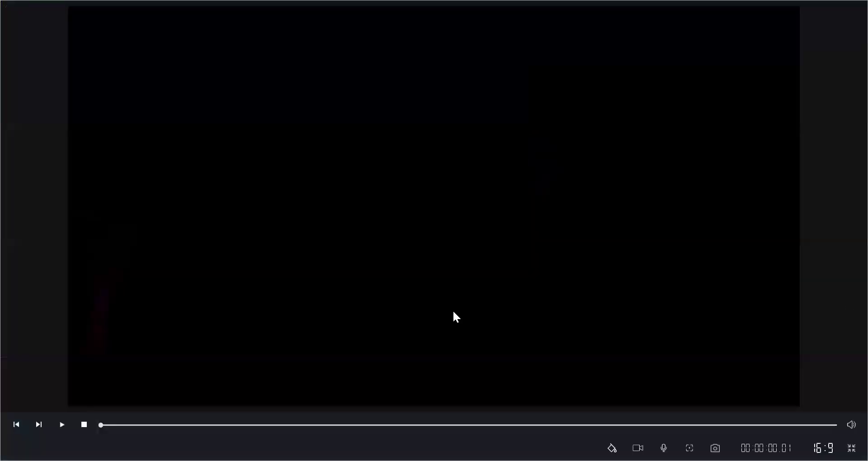
key("space")
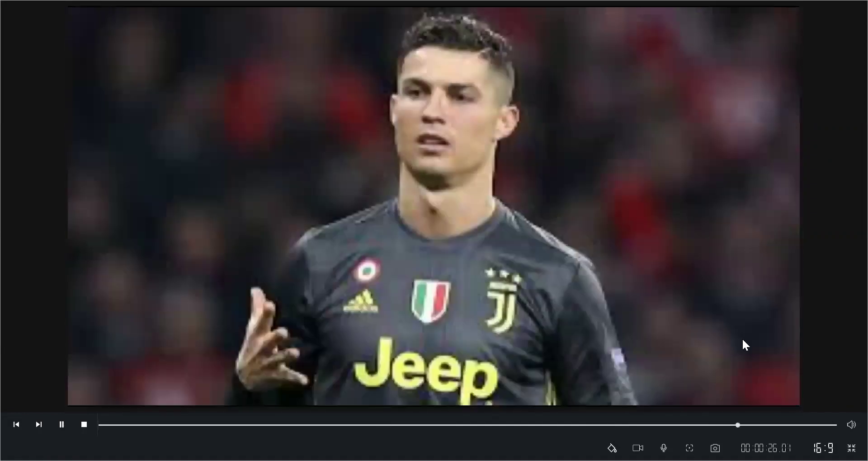
key("Escape")
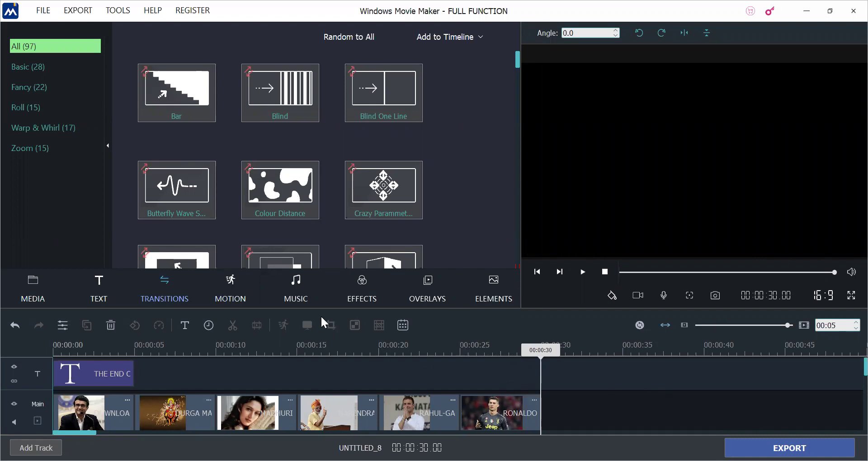
Return the playhead to the timeline start and import India from Above from the Desktop's avi folder as audio into the music library
left_click(306, 293)
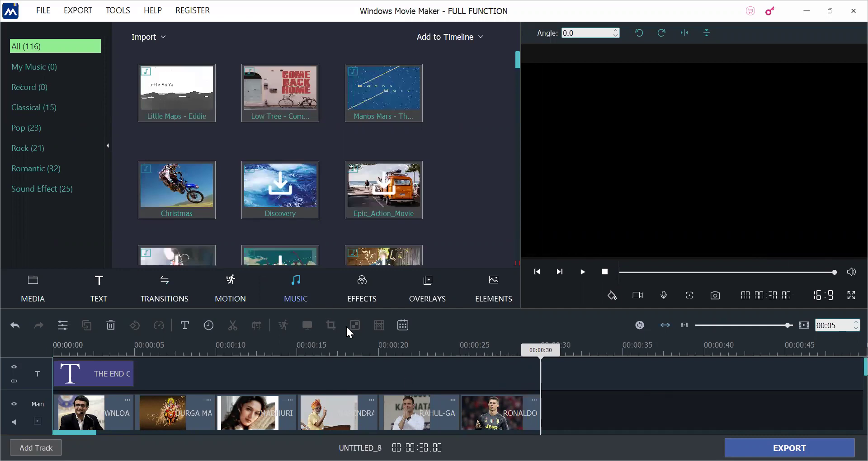
left_click_drag(546, 351, 58, 375)
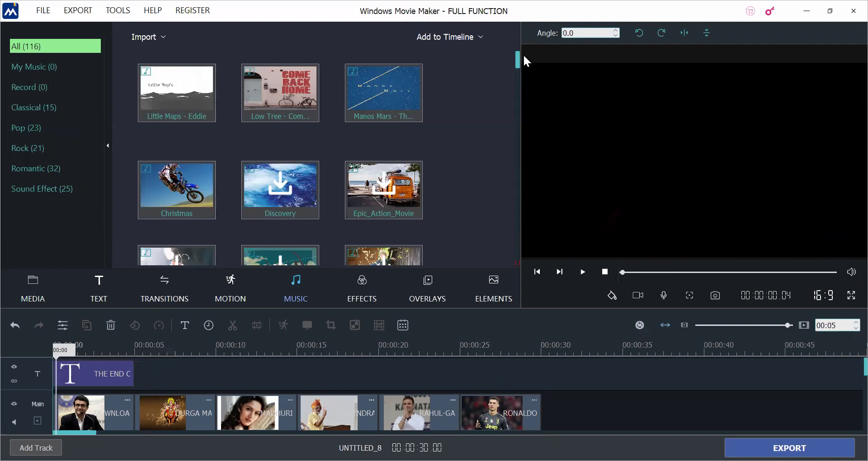
mouse_move(517, 58)
left_mouse_down()
mouse_move(525, 256)
mouse_move(509, 45)
left_mouse_up()
left_click(164, 36)
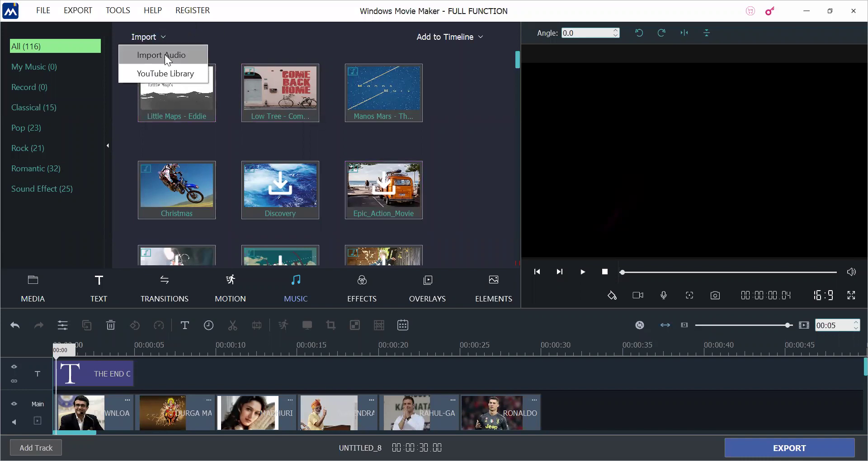
left_click(165, 54)
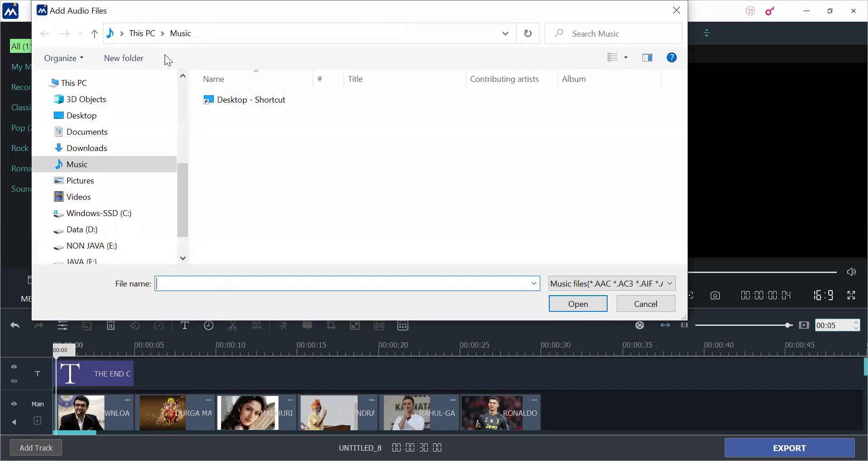
left_click(83, 117)
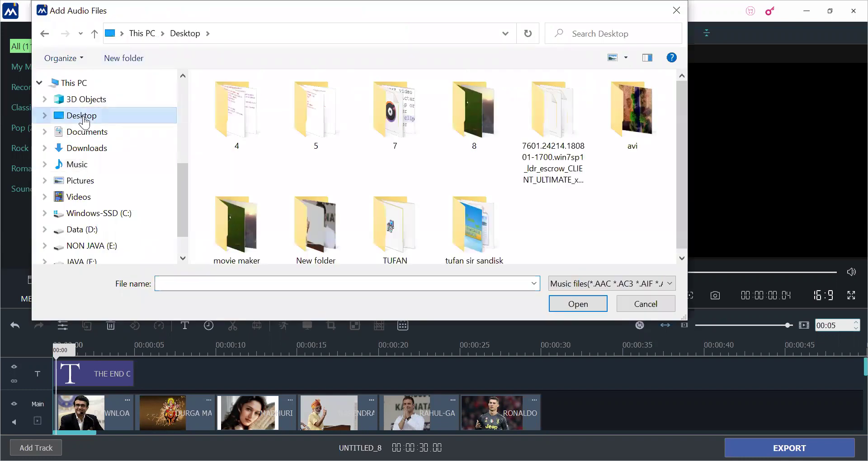
left_click(647, 123)
double_click(648, 123)
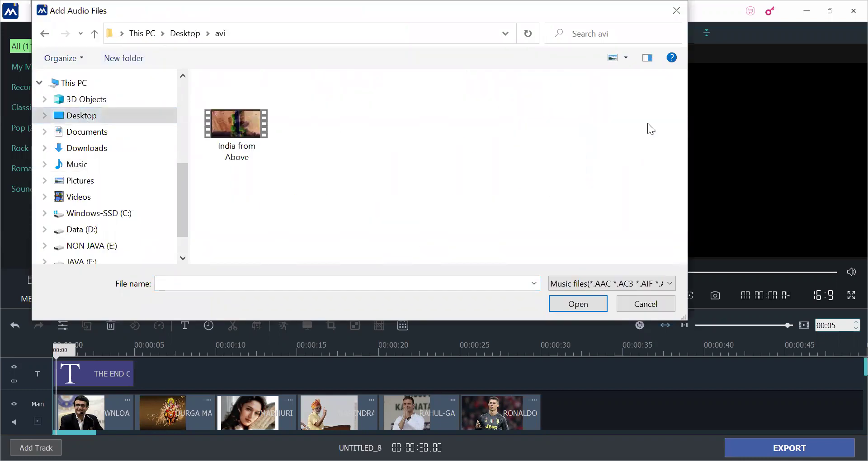
left_click(251, 135)
double_click(249, 131)
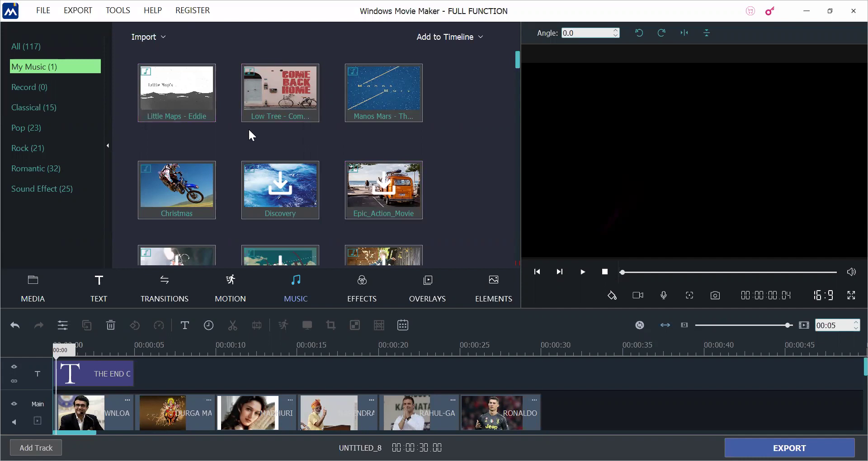
Add the imported India from Above audio to the beginning of the timeline as background music
left_click_drag(517, 57, 522, 261)
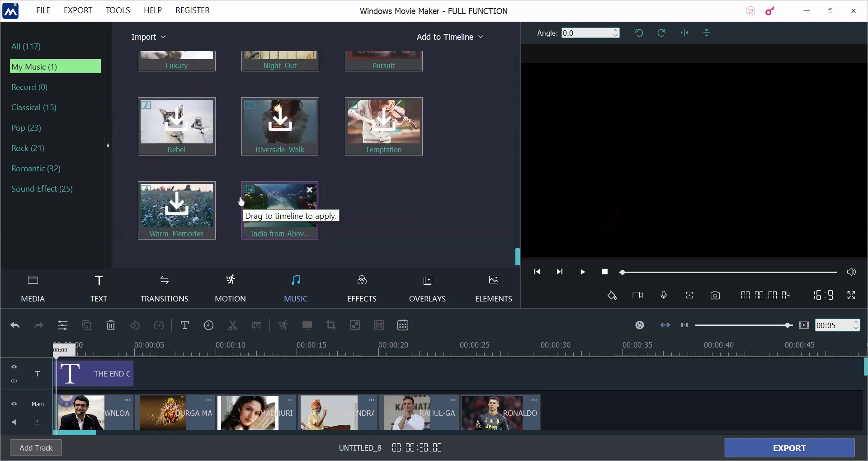
right_click(272, 204)
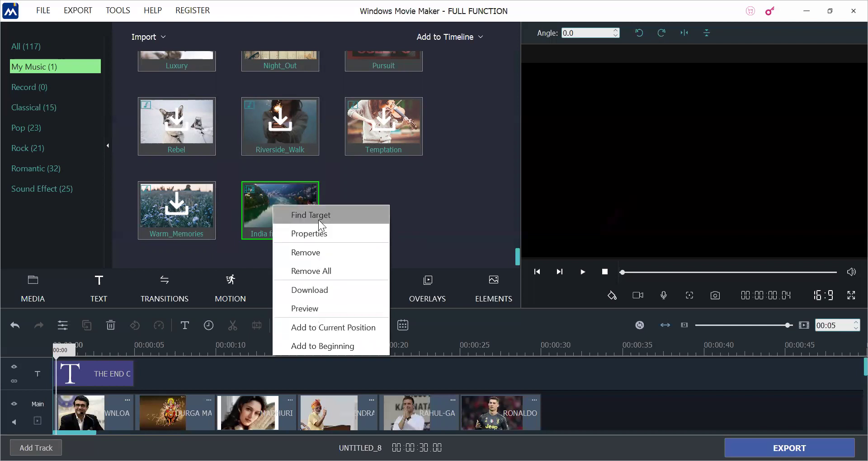
left_click(339, 343)
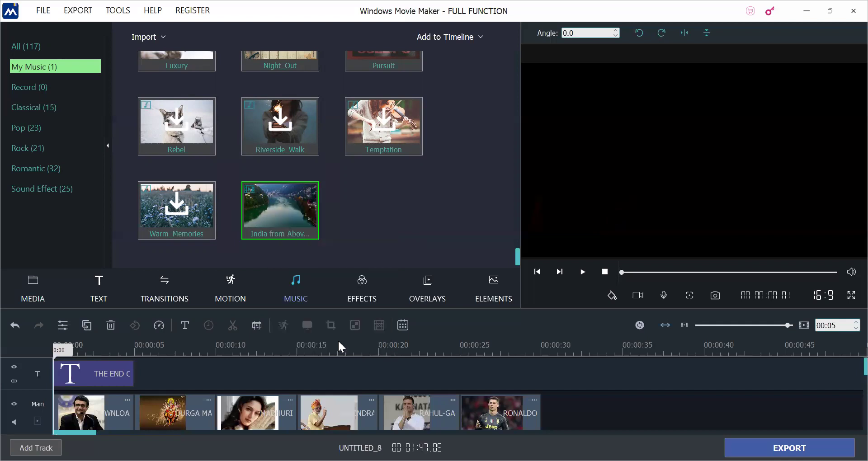
Preview the slideshow with its background music in full screen, then return to the editor and pause playback
left_click(849, 296)
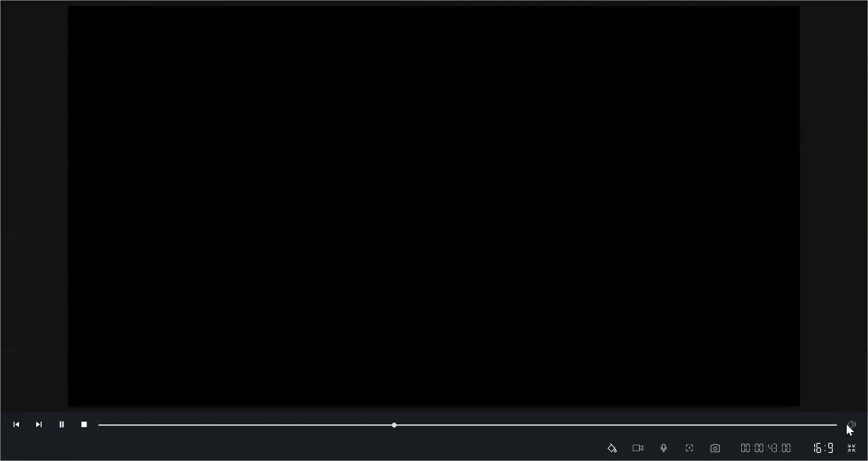
left_click(851, 448)
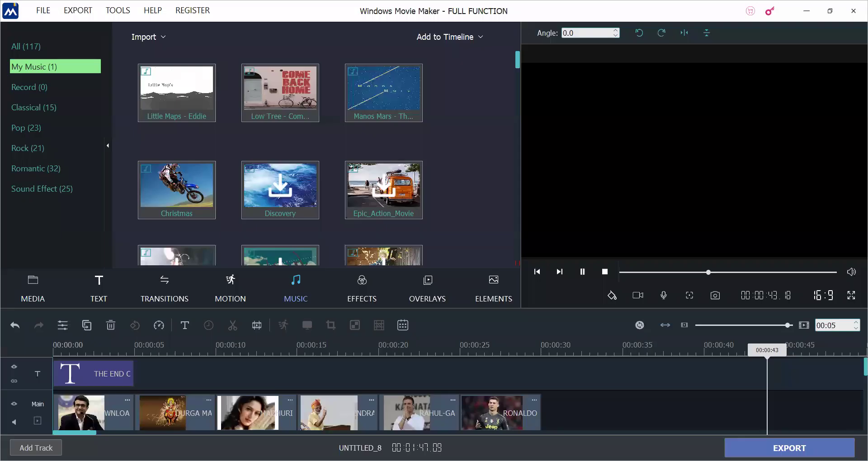
left_click(581, 271)
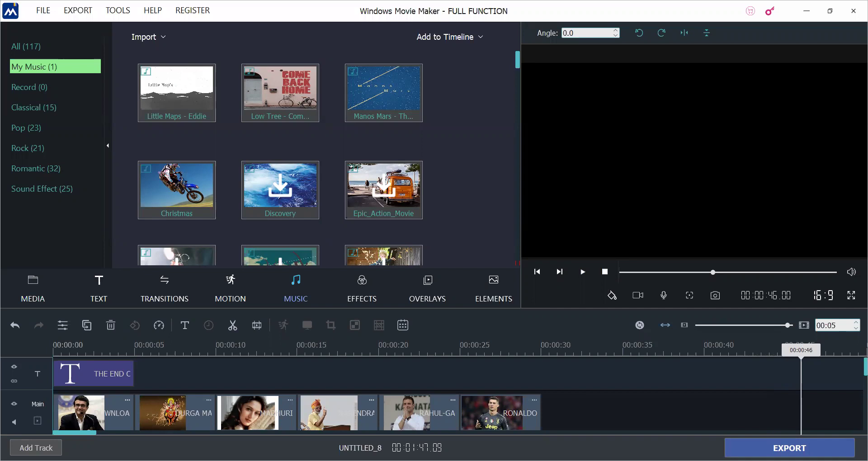
Apply the Color Sketch effect from the Material category to the fourth image and preview the slideshow in full screen
left_click(360, 293)
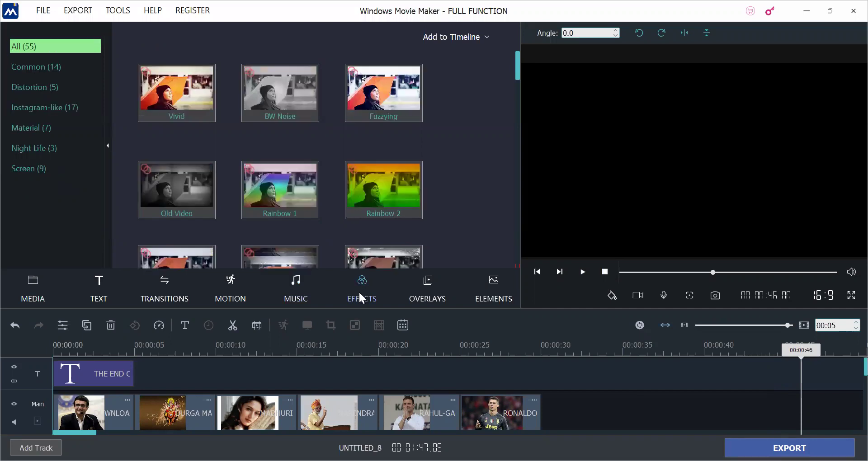
left_click(336, 388)
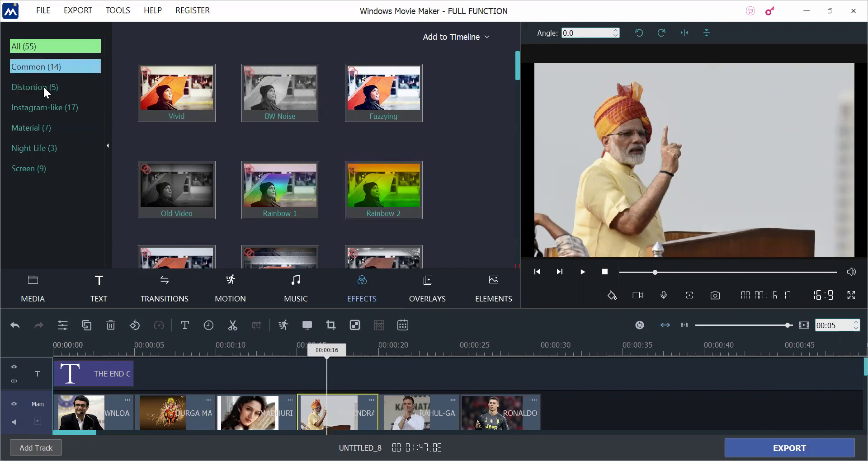
left_click(45, 70)
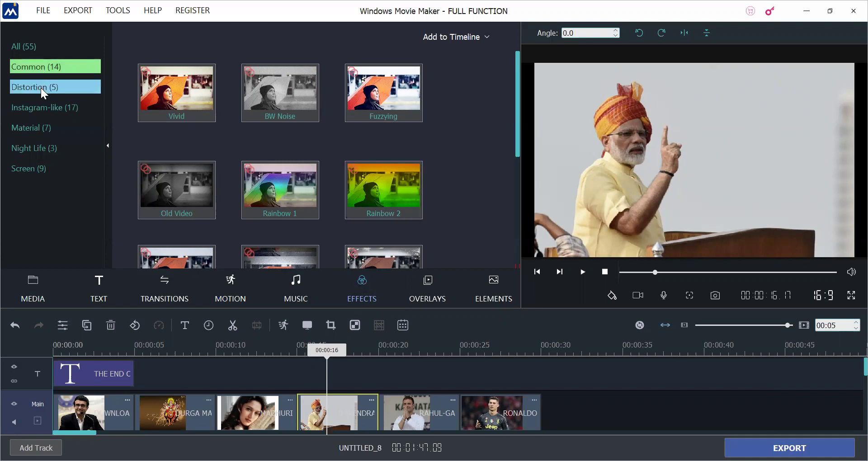
left_click(40, 88)
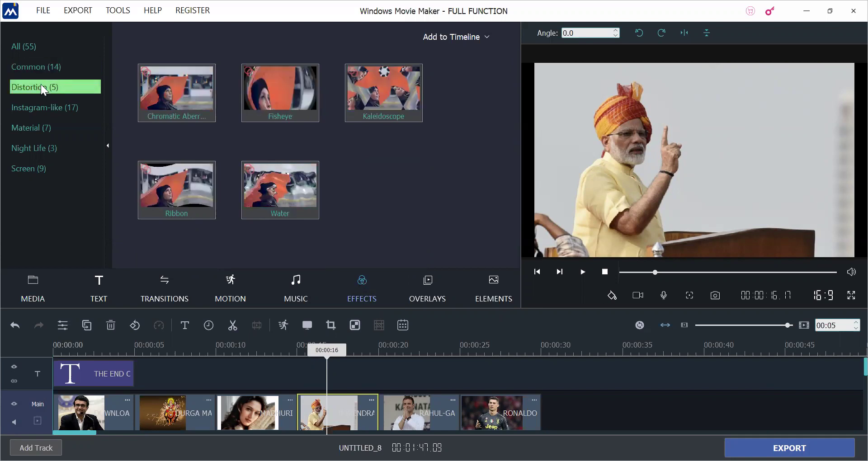
left_click(53, 111)
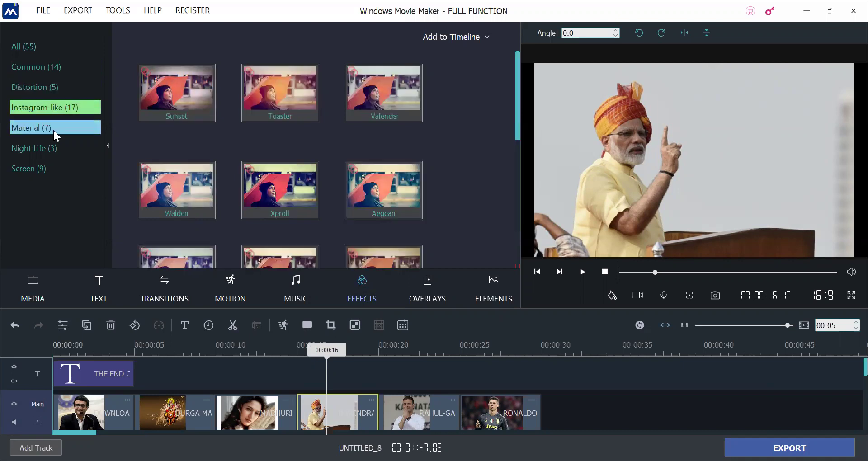
left_click(53, 130)
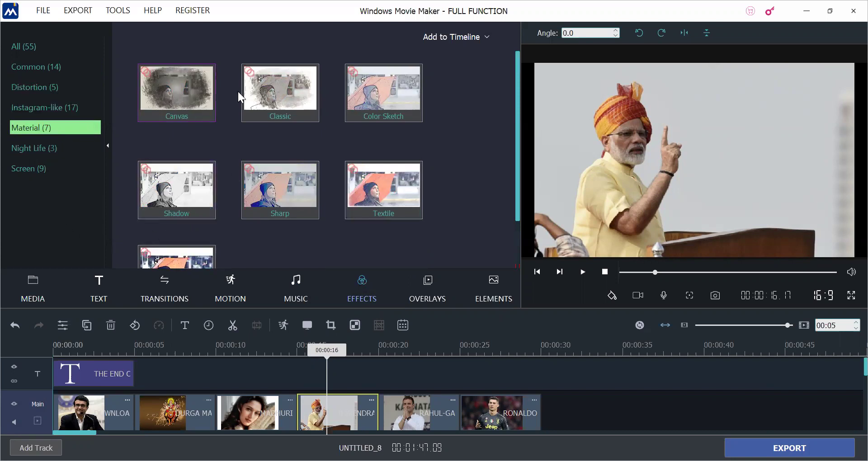
left_click(381, 96)
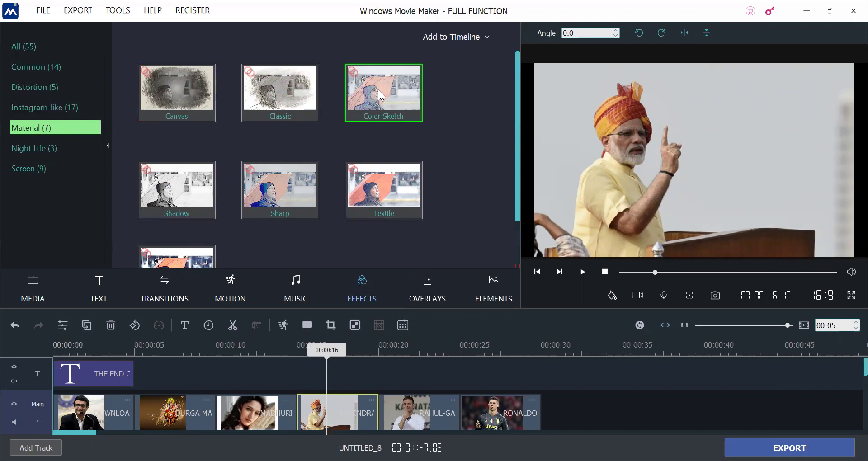
right_click(379, 90)
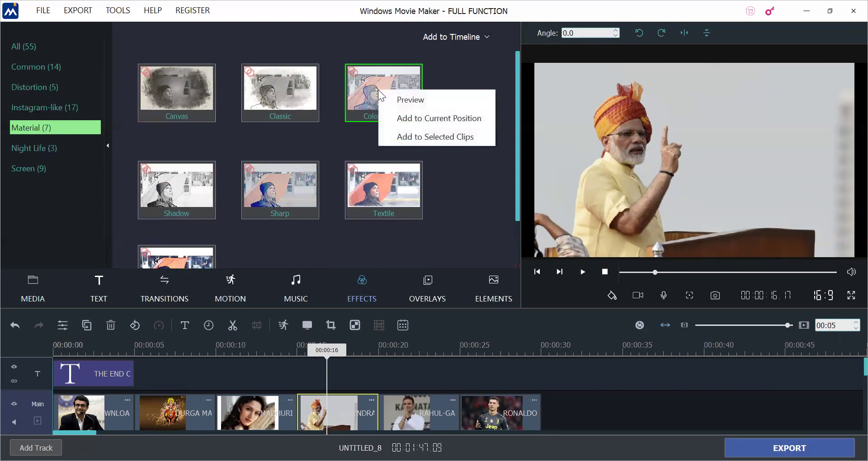
left_click(442, 136)
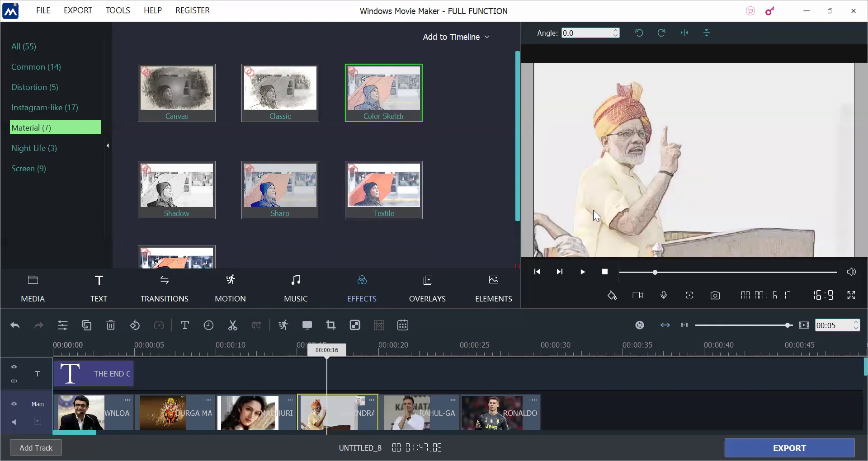
left_click(850, 296)
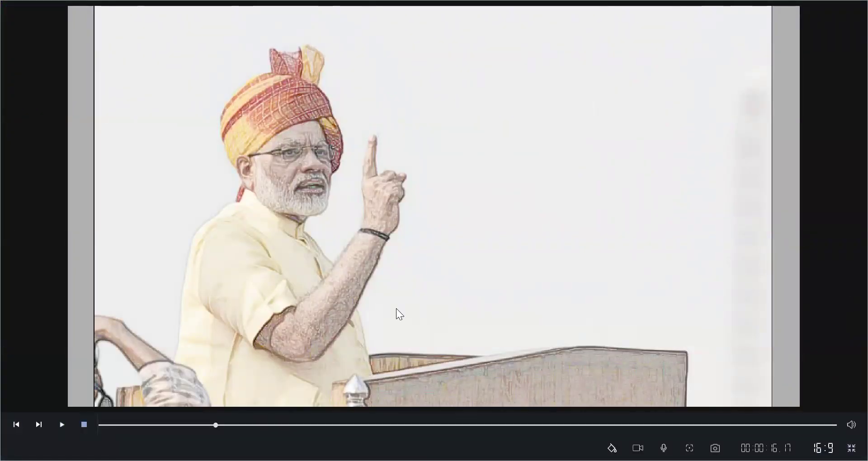
key("space")
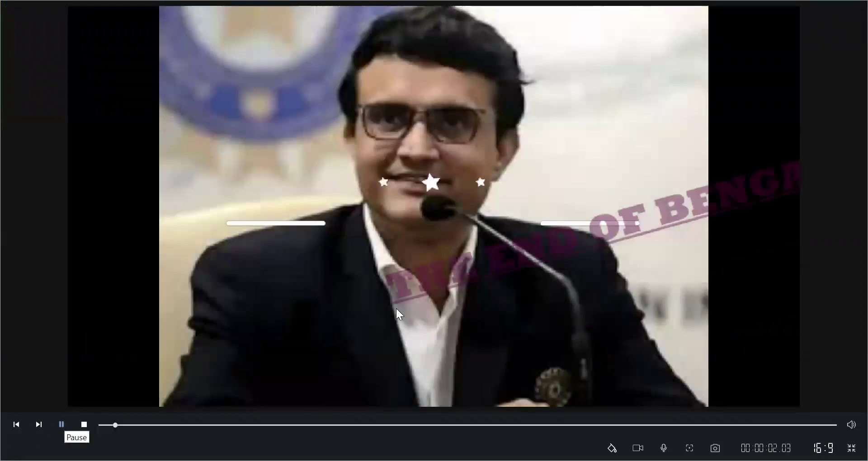
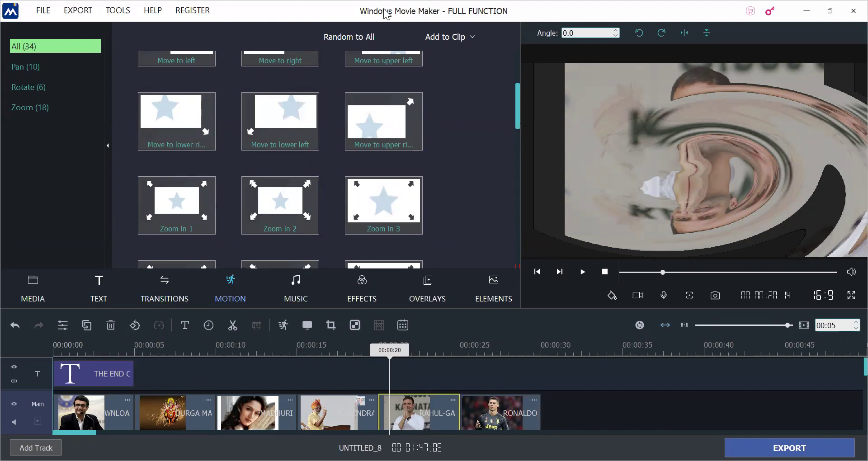
Apply the Zoom in 2 motion from the Zoom category to the fifth image only
left_click_drag(517, 105, 524, 191)
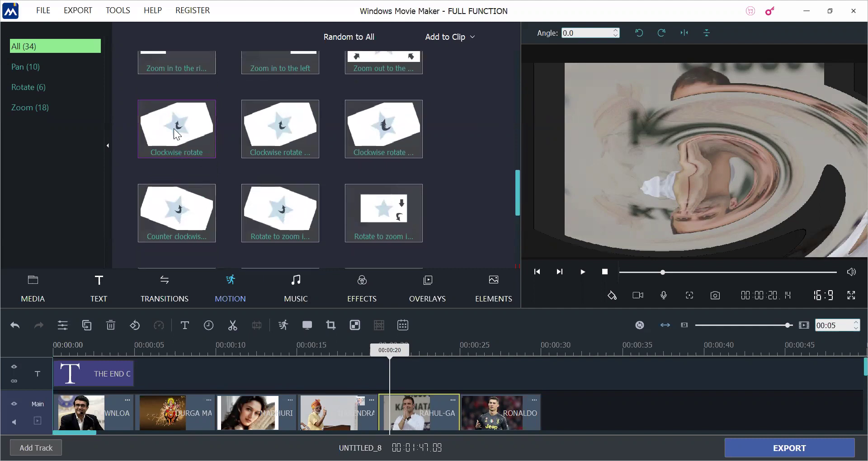
left_click(40, 109)
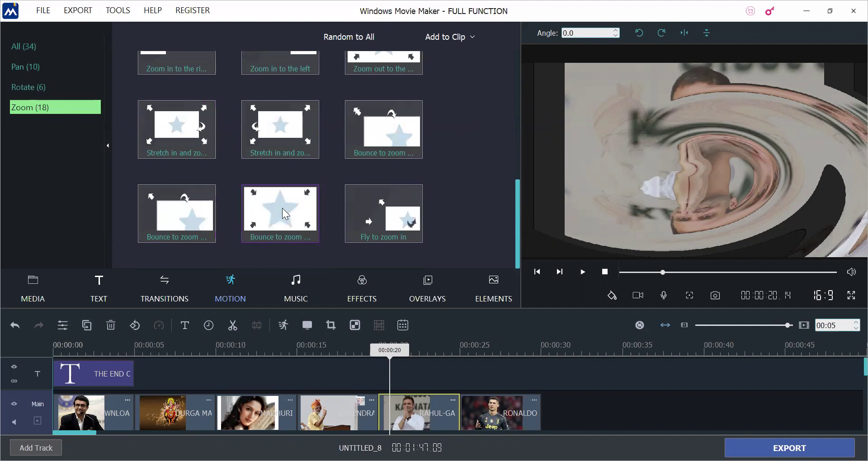
left_click_drag(516, 224, 515, 80)
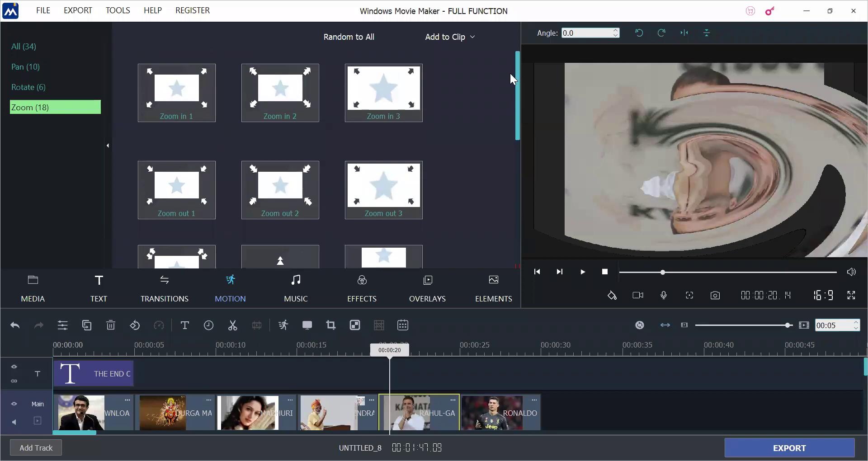
left_click(277, 89)
right_click(276, 88)
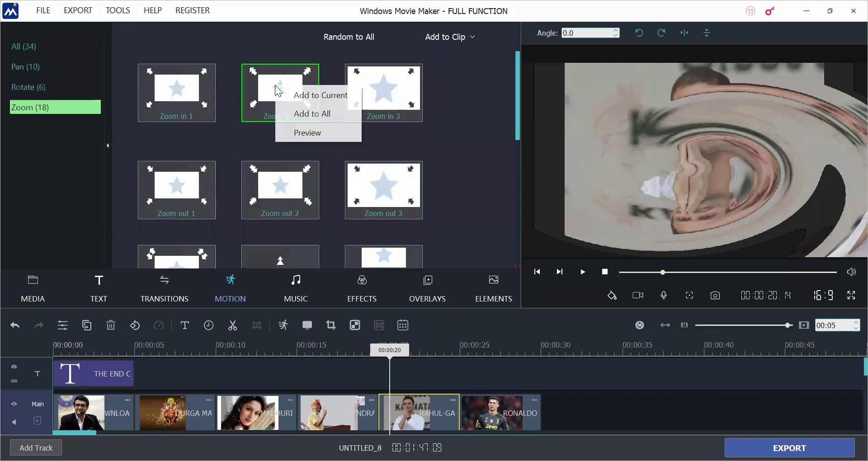
left_click(303, 96)
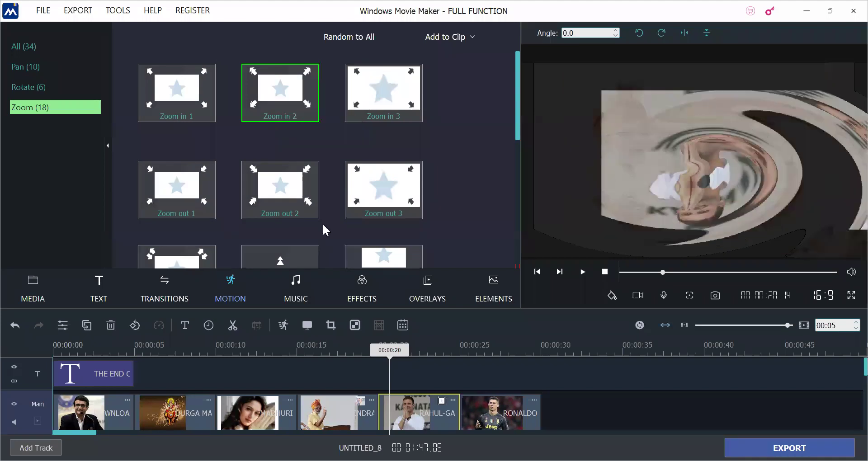
Play the slideshow in full screen to review the zoom motion, then pause and return to the editor
left_click(850, 296)
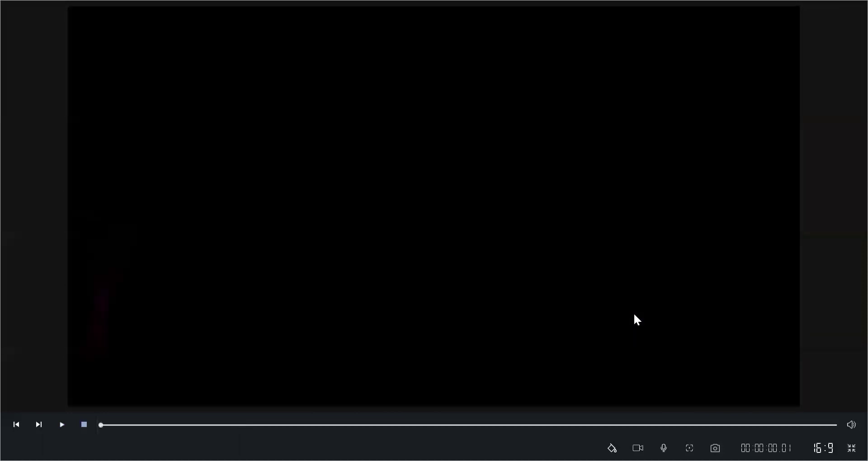
key("space")
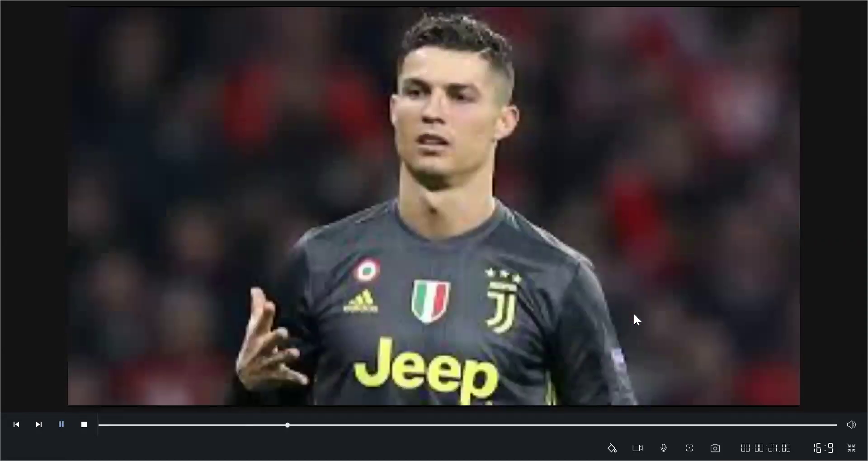
key("space")
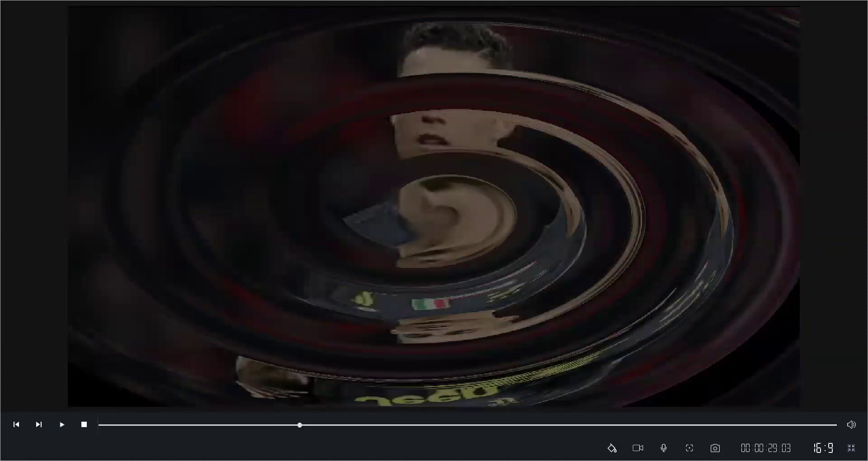
left_click(851, 448)
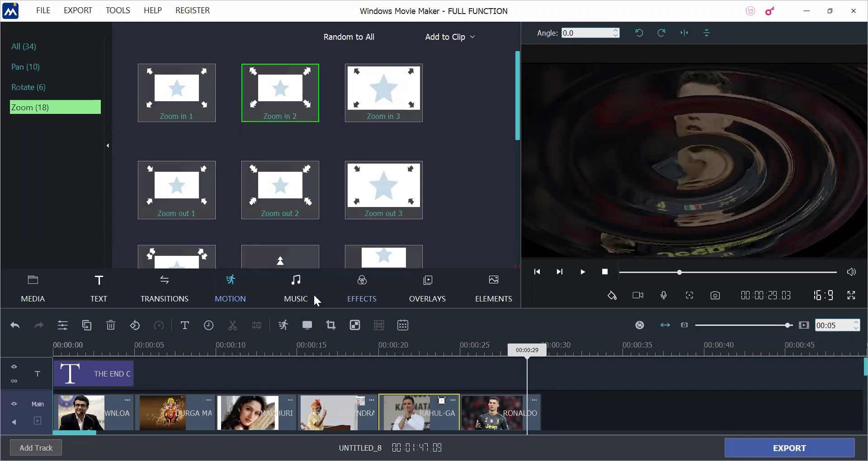
Add the Bokeh 1 overlay at the current playhead position, 27 seconds, over the sixth image
left_click(428, 291)
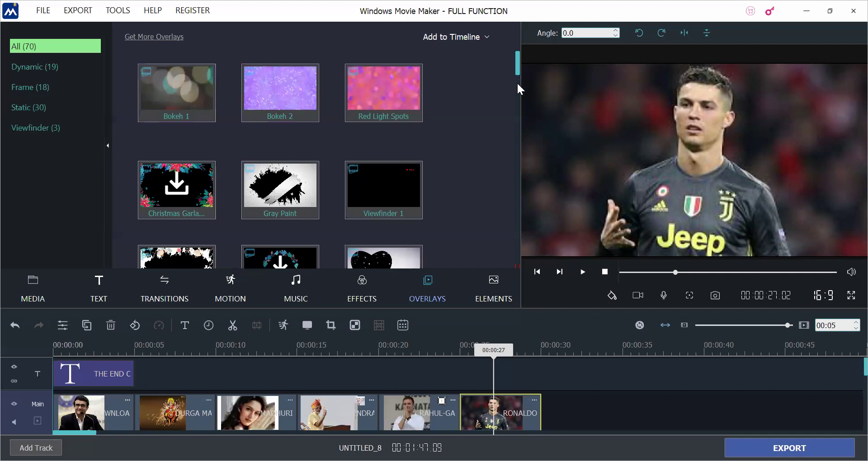
left_click(190, 84)
right_click(190, 84)
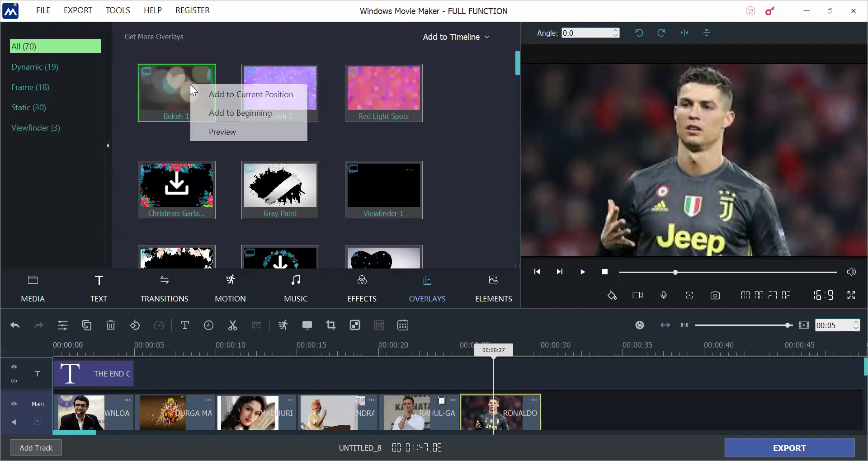
left_click(228, 97)
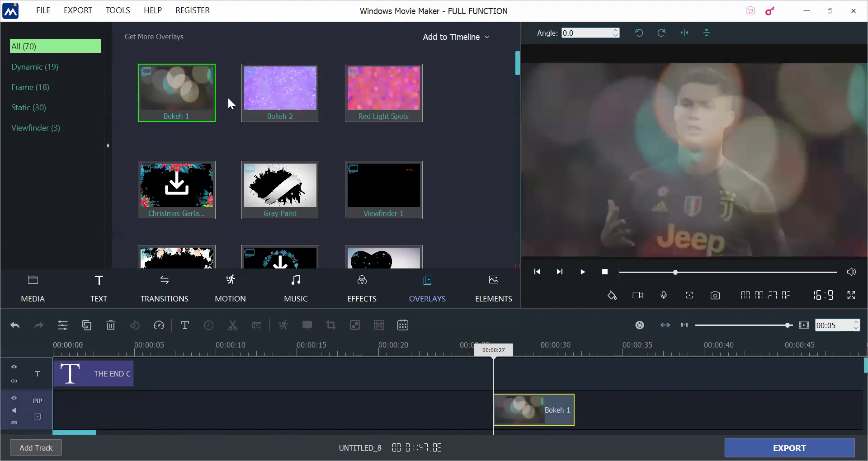
Play the slideshow in full screen to review the Bokeh 1 overlay, then return to the editor and stop playback
left_click(850, 298)
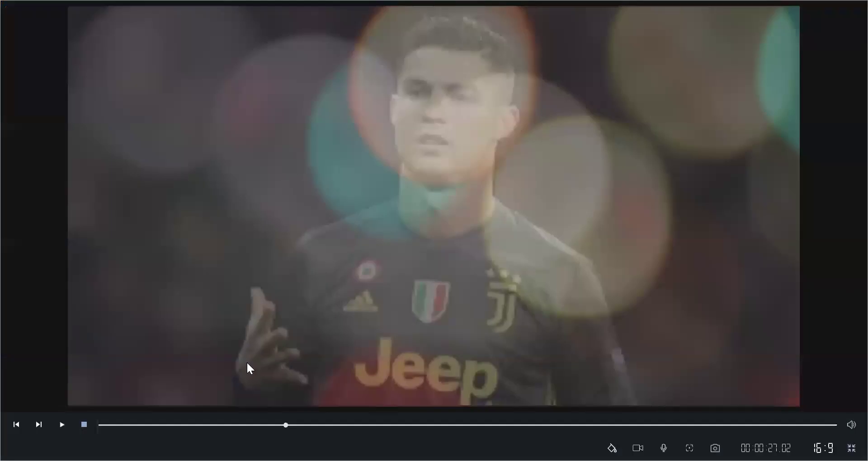
key("ctrl+slash")
key("space")
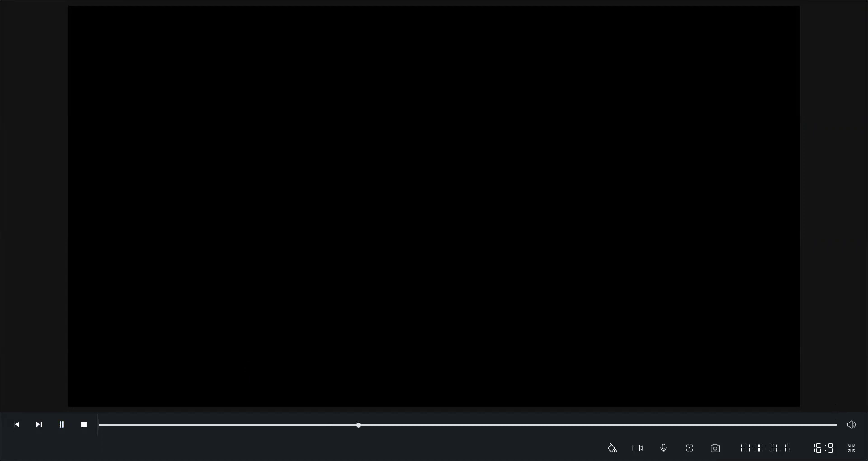
left_click(852, 448)
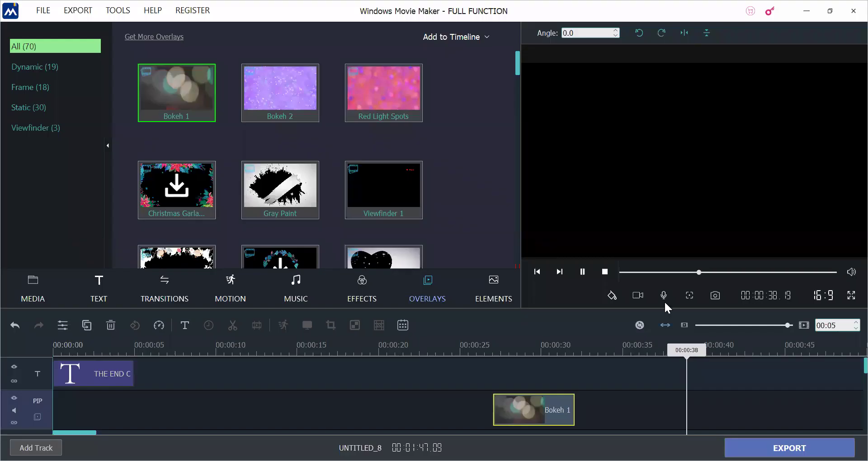
left_click(605, 272)
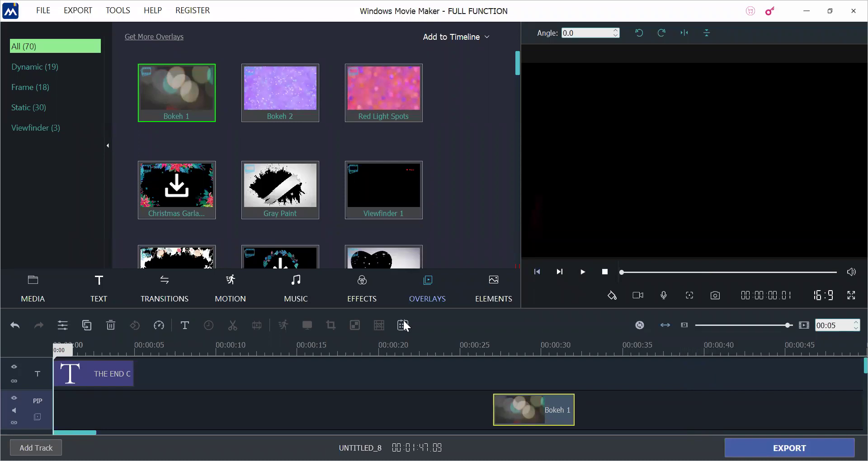
Add the Emoji1 element to the timeline at the current position, at the start of the slideshow
left_click(487, 294)
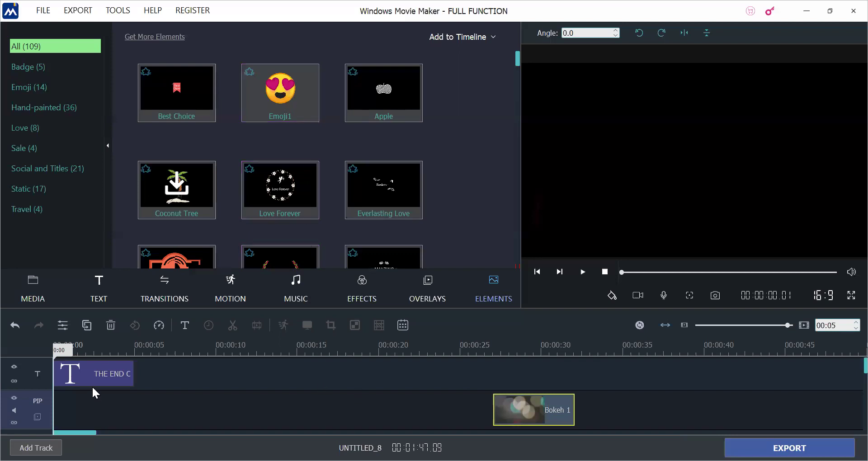
left_click(289, 95)
right_click(289, 95)
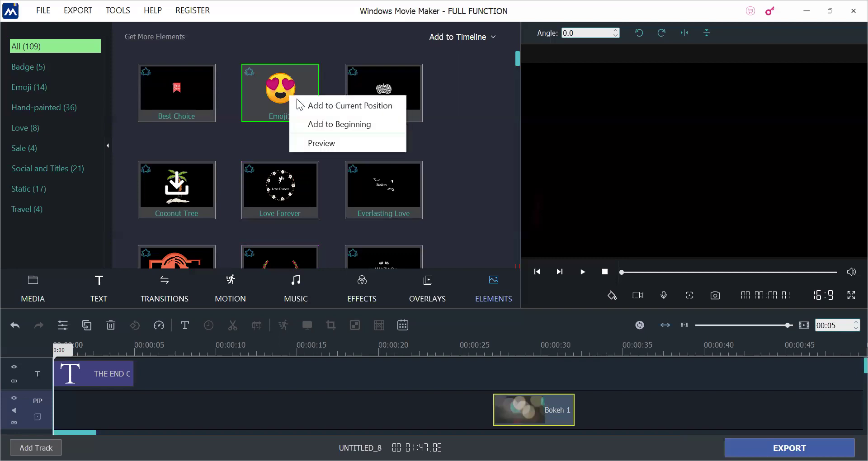
left_click(342, 107)
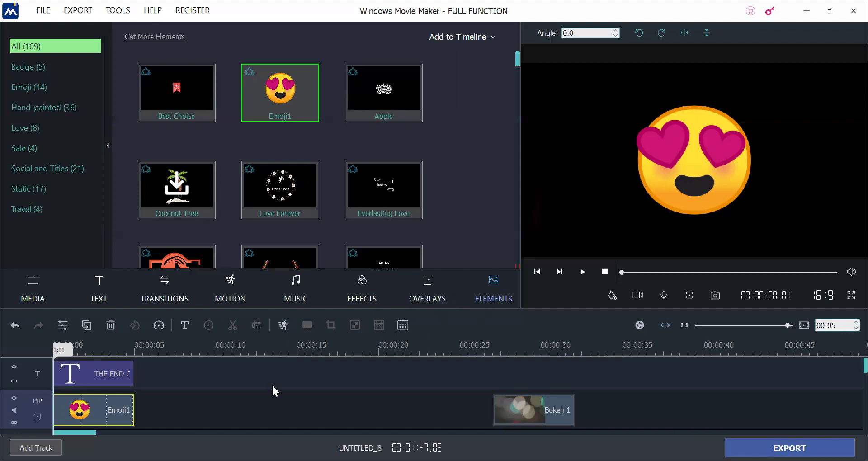
Play the slideshow in full screen to review the emoji element, then return to the editor and stop playback
left_click(849, 294)
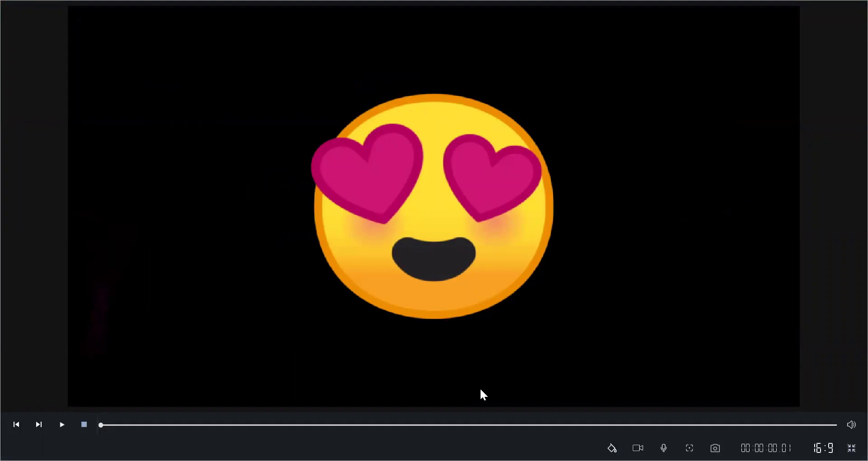
key("space")
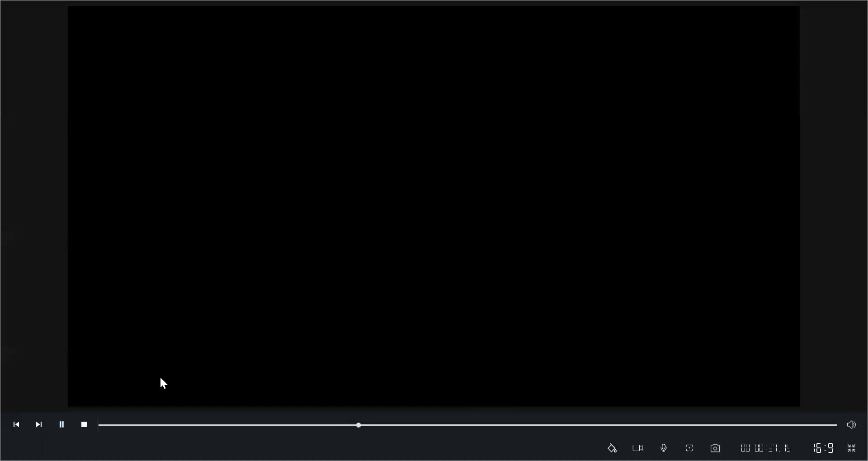
left_click(852, 448)
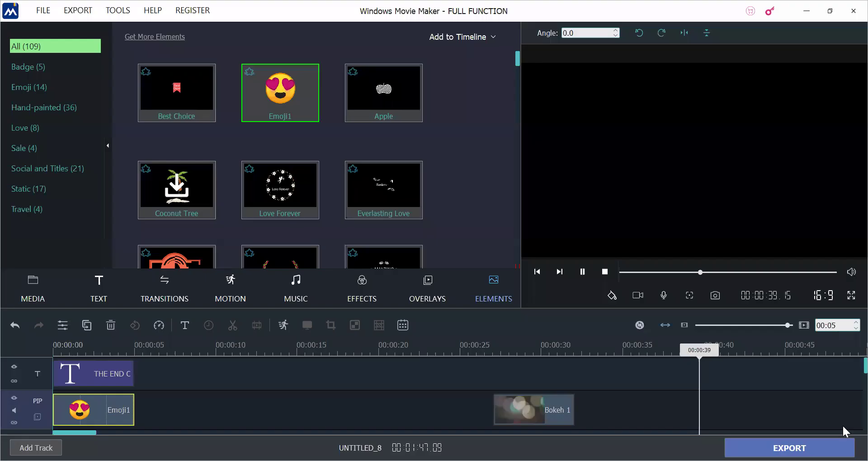
left_click(604, 272)
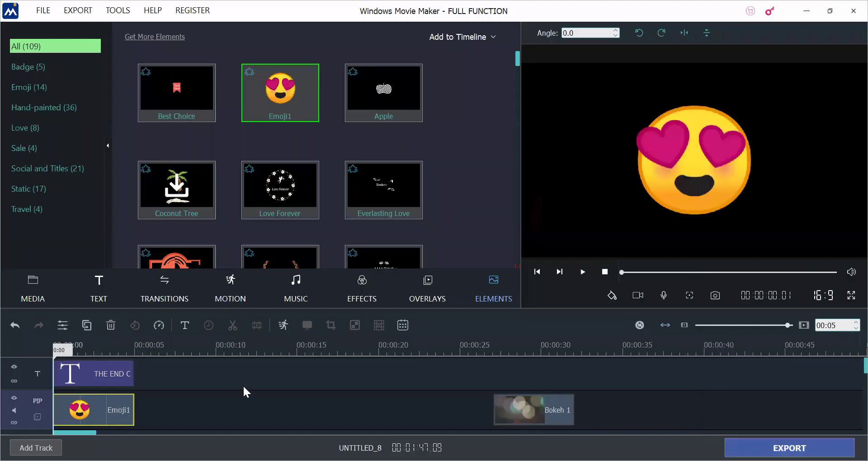
Open the export settings for devices and name the movie FIRST PROJECT
left_click(31, 297)
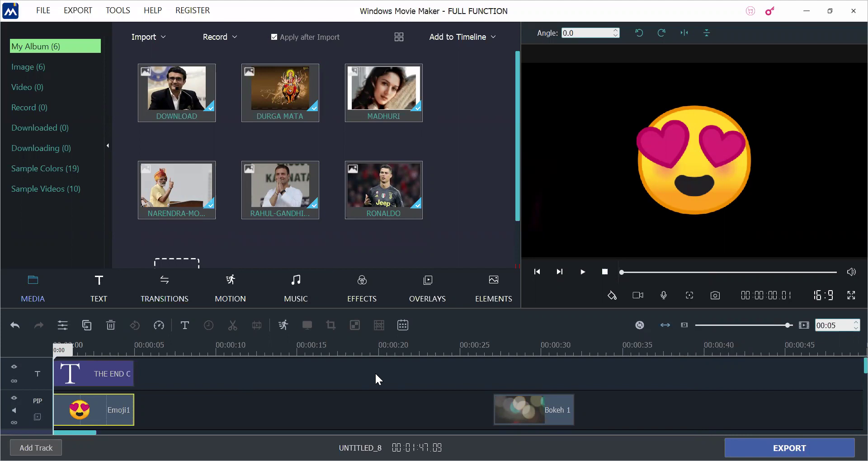
left_click(84, 17)
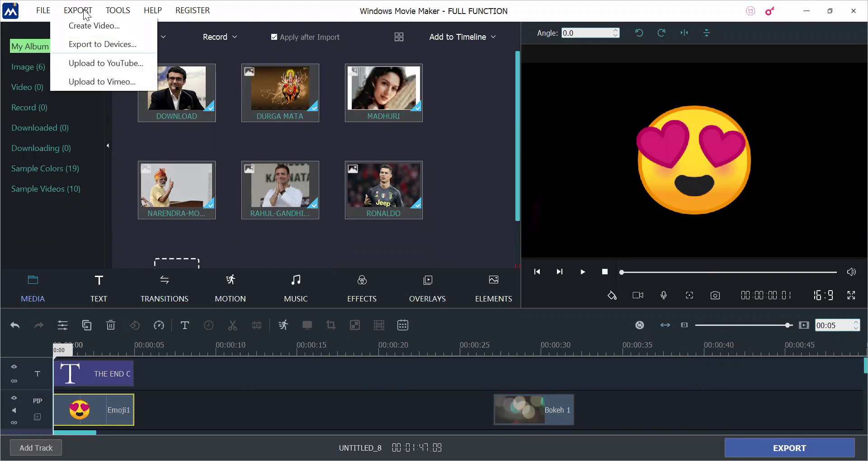
left_click(103, 44)
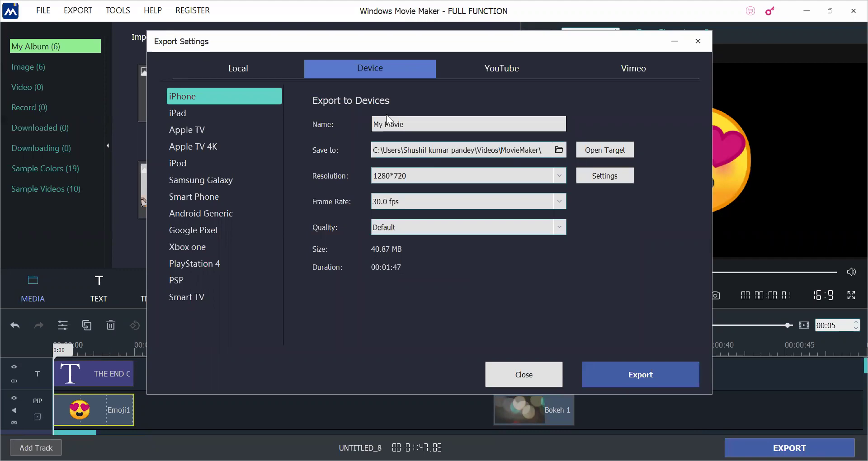
key("ctrl+shift+Left")
key("ctrl+shift+Left")
type("FIRST PROJECT")
Set the export destination to the folder named 8 on the Desktop
left_click(609, 149)
left_click(560, 150)
left_click(222, 146)
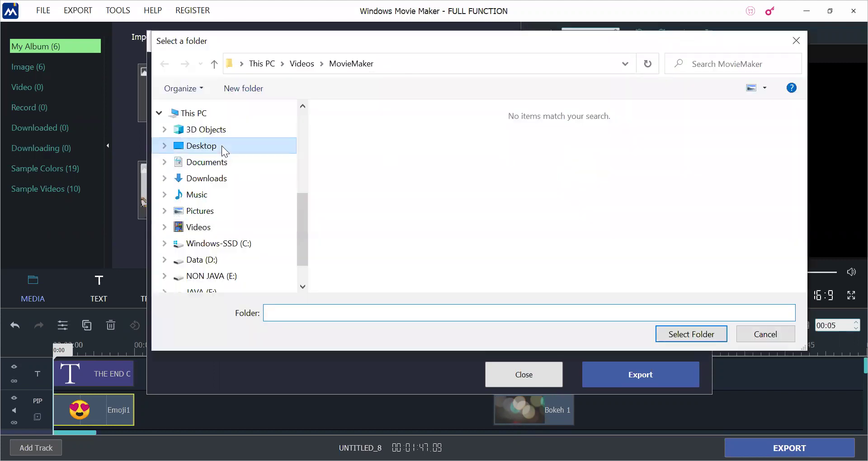
left_click(701, 335)
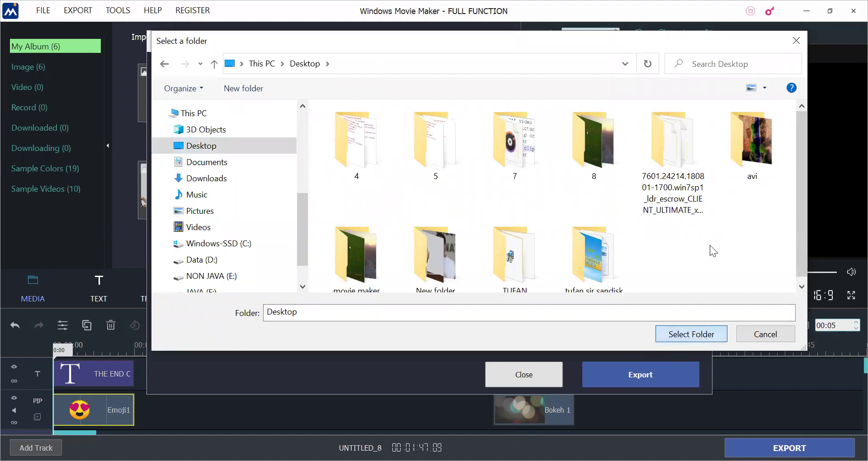
left_click(603, 148)
left_click(691, 336)
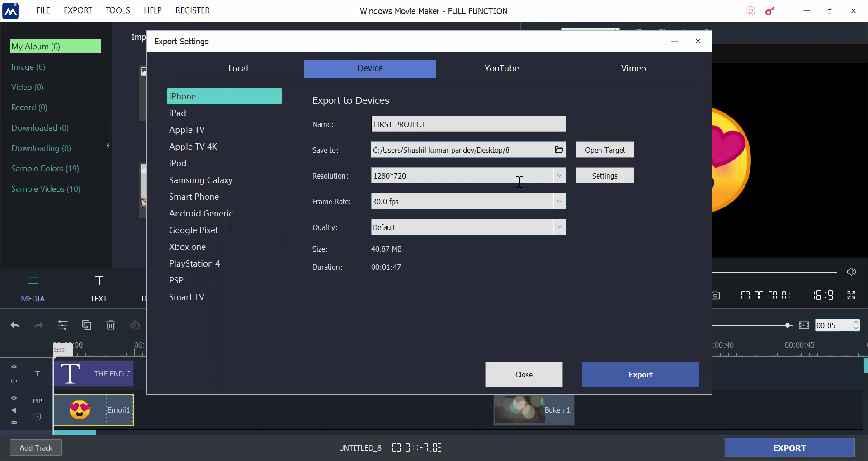
Choose the 1280*720 resolution and export the movie, continuing with the unregistered trial version
left_click(558, 176)
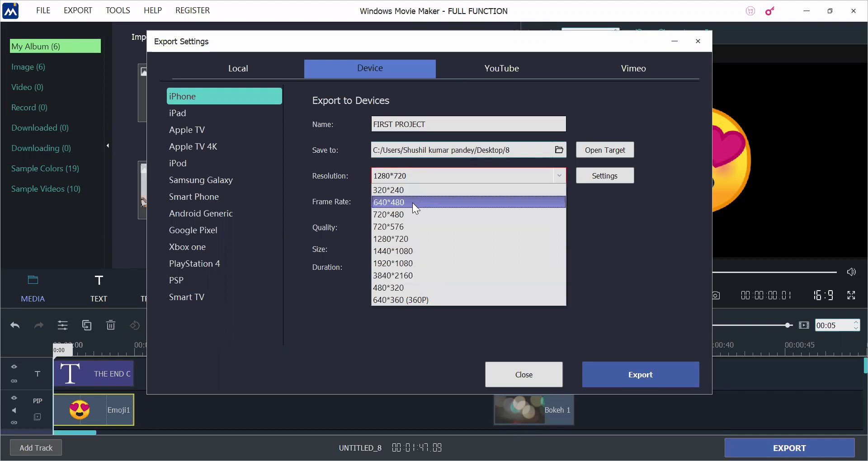
left_click(402, 238)
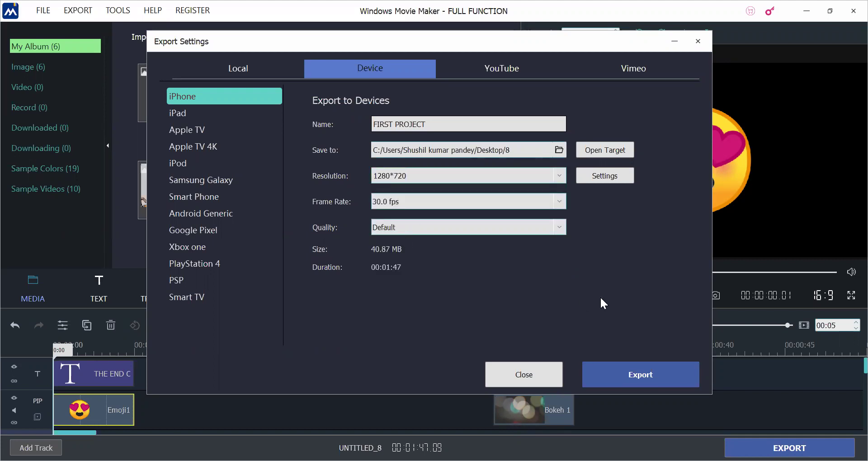
left_click(632, 374)
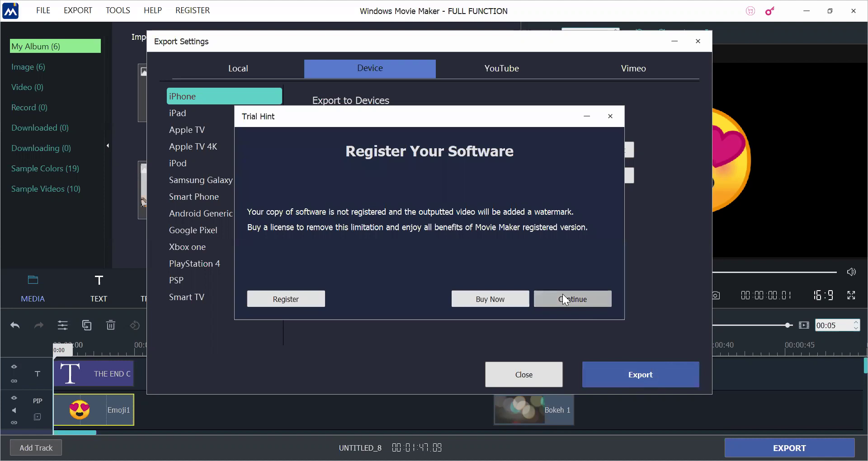
left_click(563, 294)
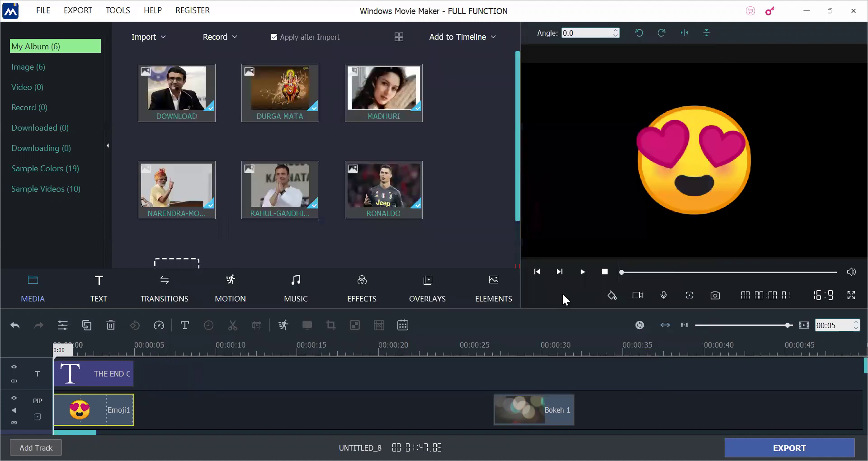